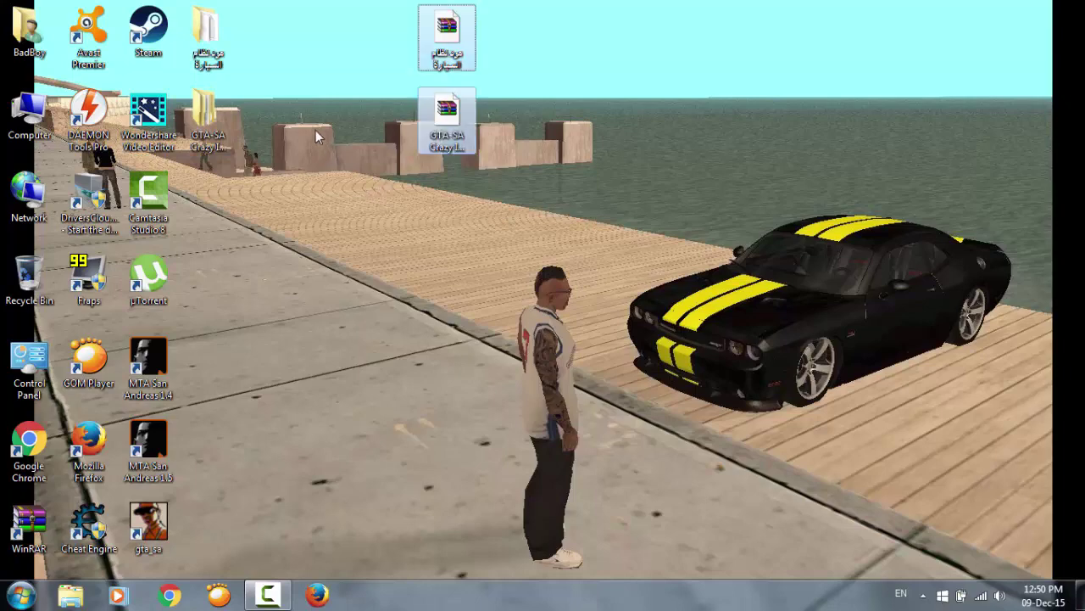
# Step: Copy the GTA-SA Crazy IMG Editor program and its settings file from the inner GTA-SA Crazy IMG Editor folder, closing the folder window
pyautogui.doubleClick(207, 127)
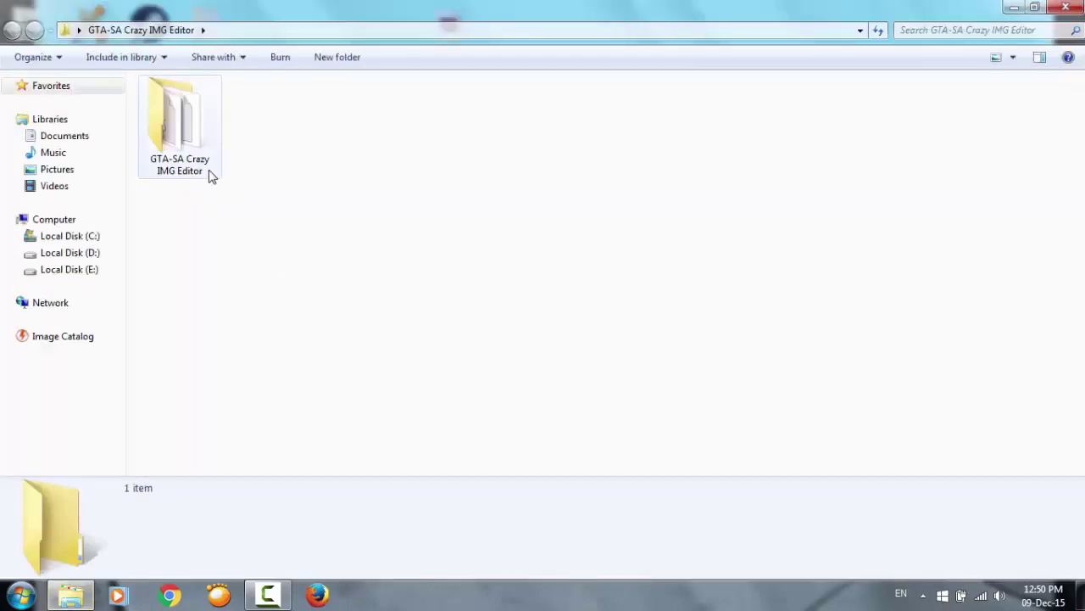
pyautogui.doubleClick(192, 159)
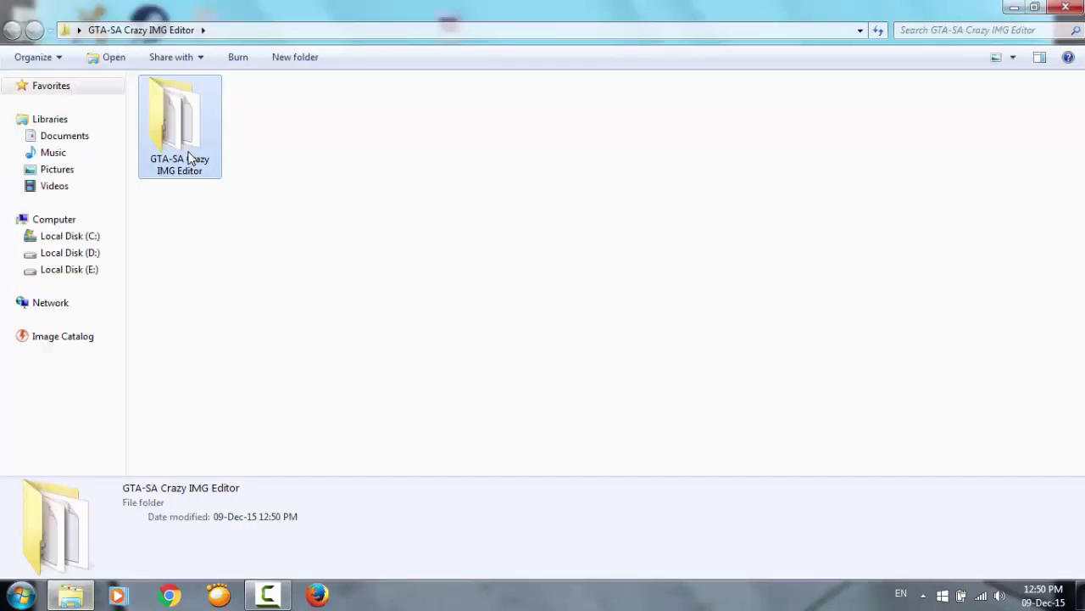
pyautogui.moveTo(193, 209); pyautogui.dragTo(382, 140)
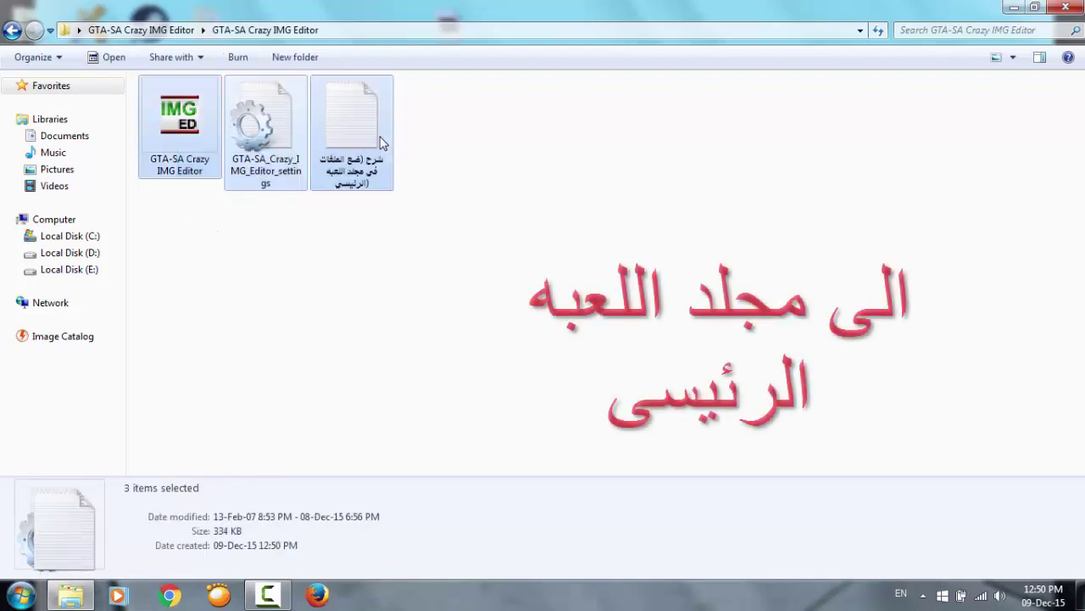
pyautogui.moveTo(254, 235); pyautogui.dragTo(197, 127)
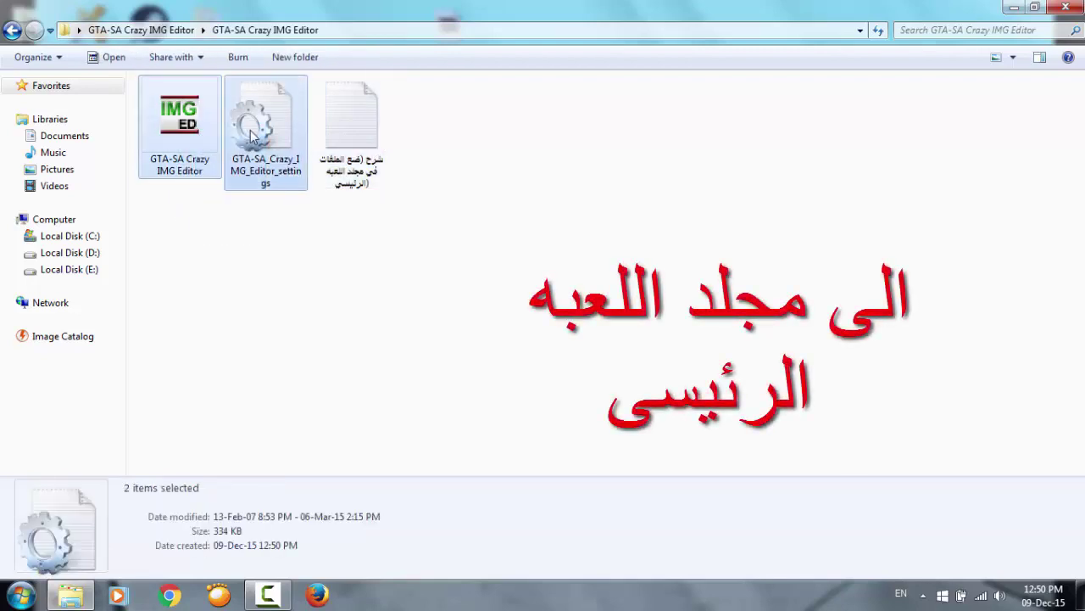
pyautogui.rightClick(252, 136)
pyautogui.click(288, 363)
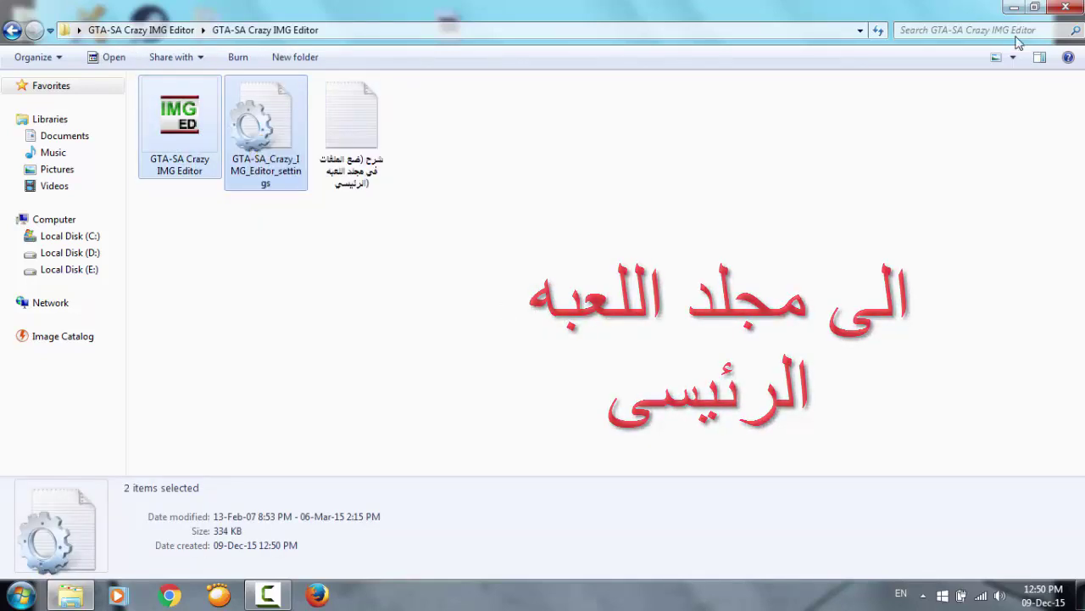
pyautogui.click(1062, 7)
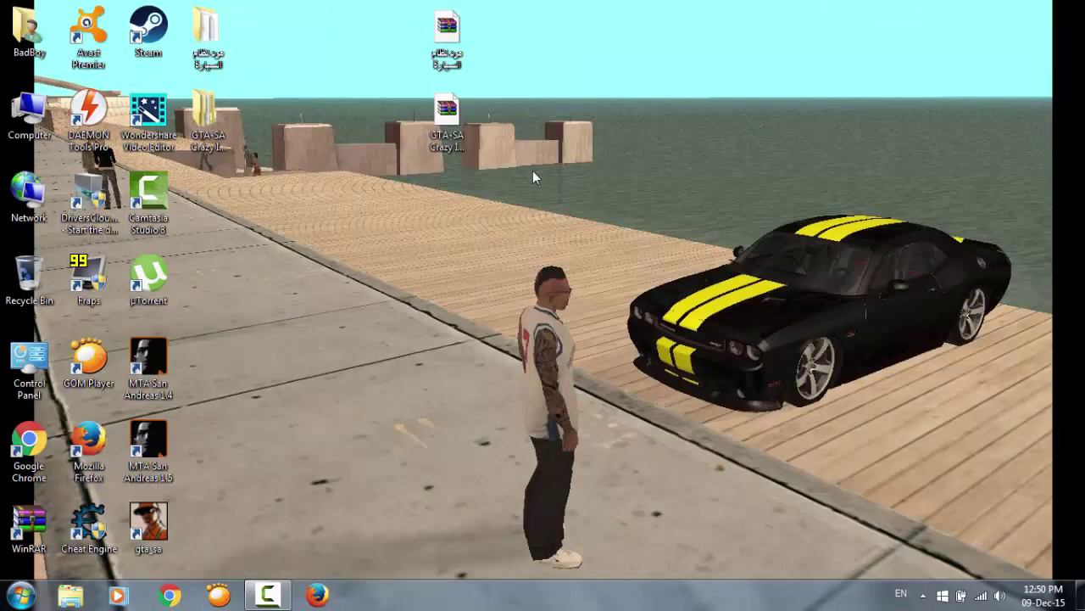
# Step: Open the gta_sa shortcut's file location, paste the two copied editor files into the GTASA folder and minimize the window
pyautogui.rightClick(144, 500)
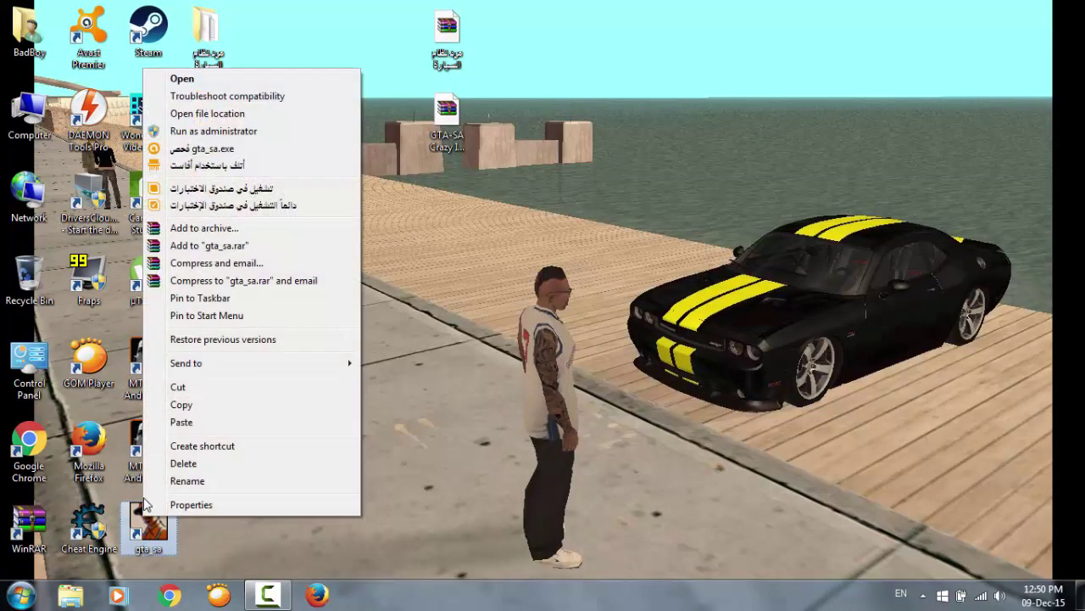
pyautogui.click(231, 115)
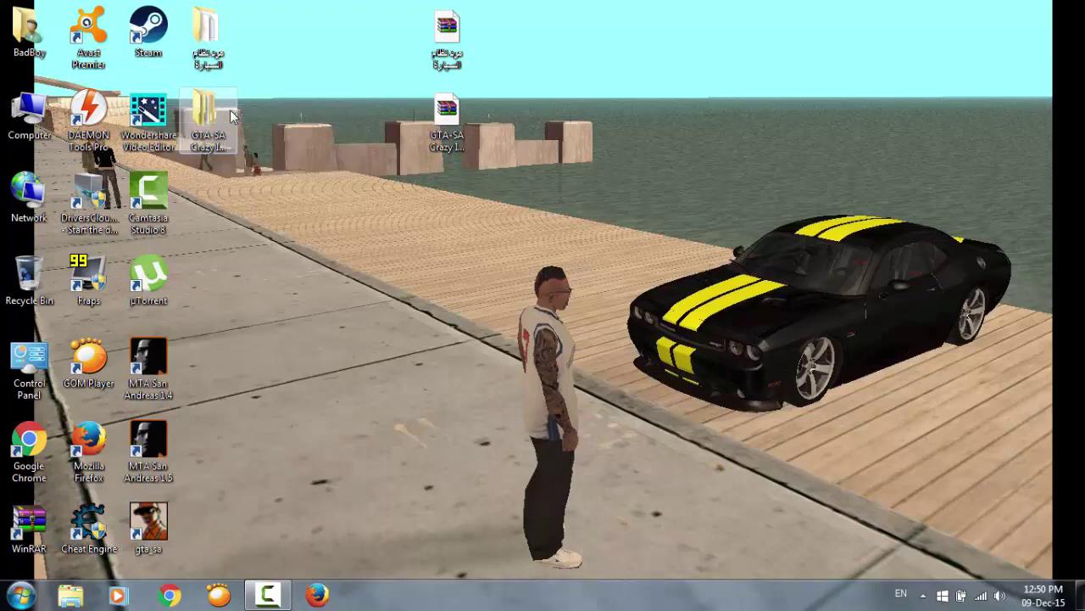
pyautogui.rightClick(403, 398)
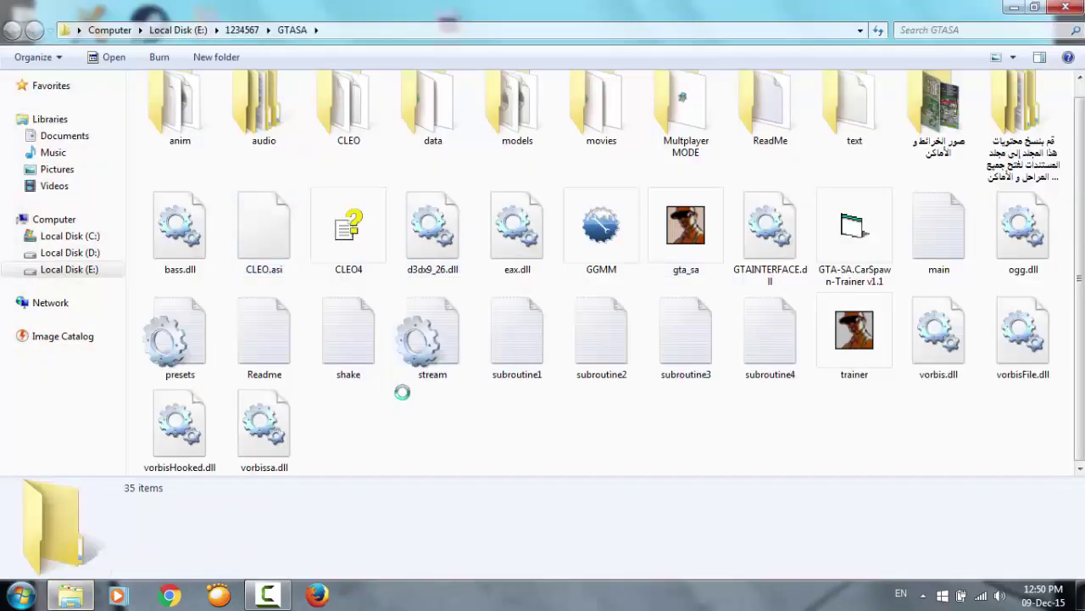
pyautogui.click(449, 300)
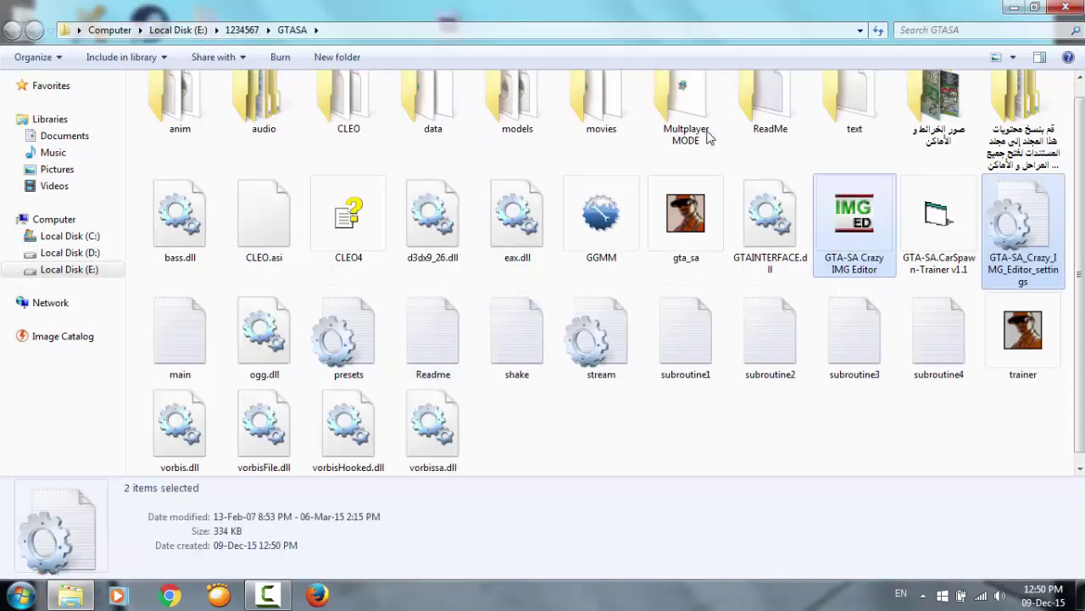
pyautogui.click(1013, 7)
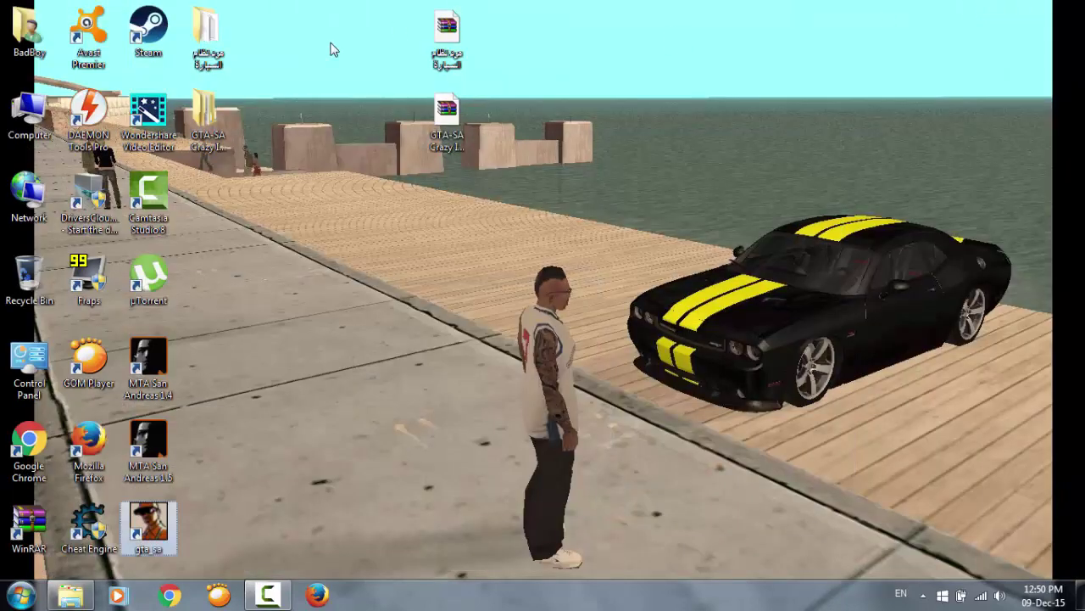
# Step: Open the مود نظام السيارة folder on the desktop and read the installation instructions in the شرح image, closing the image
pyautogui.doubleClick(208, 38)
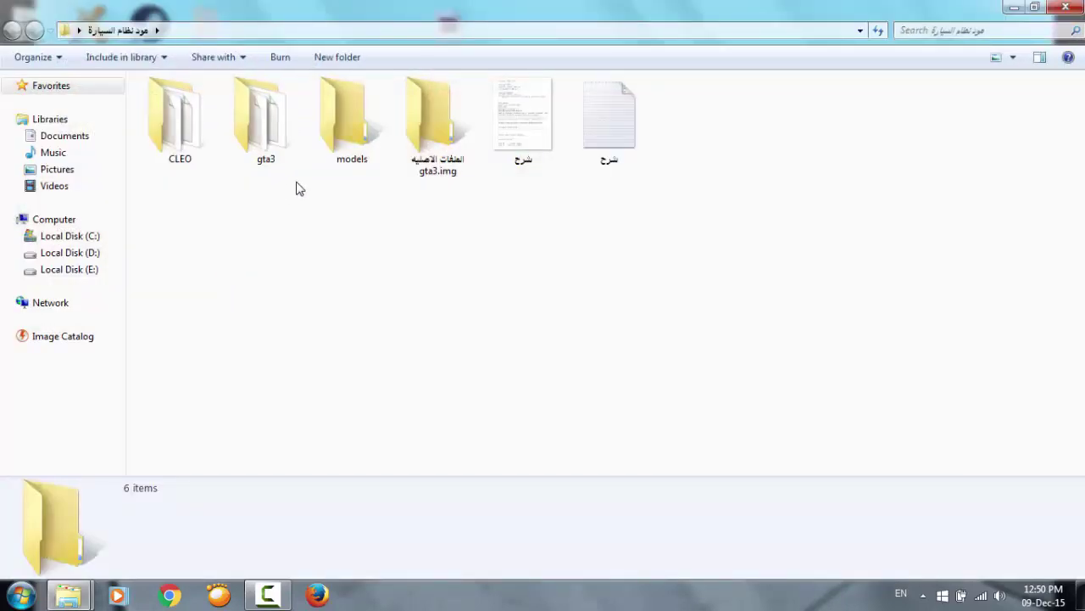
pyautogui.click(550, 119)
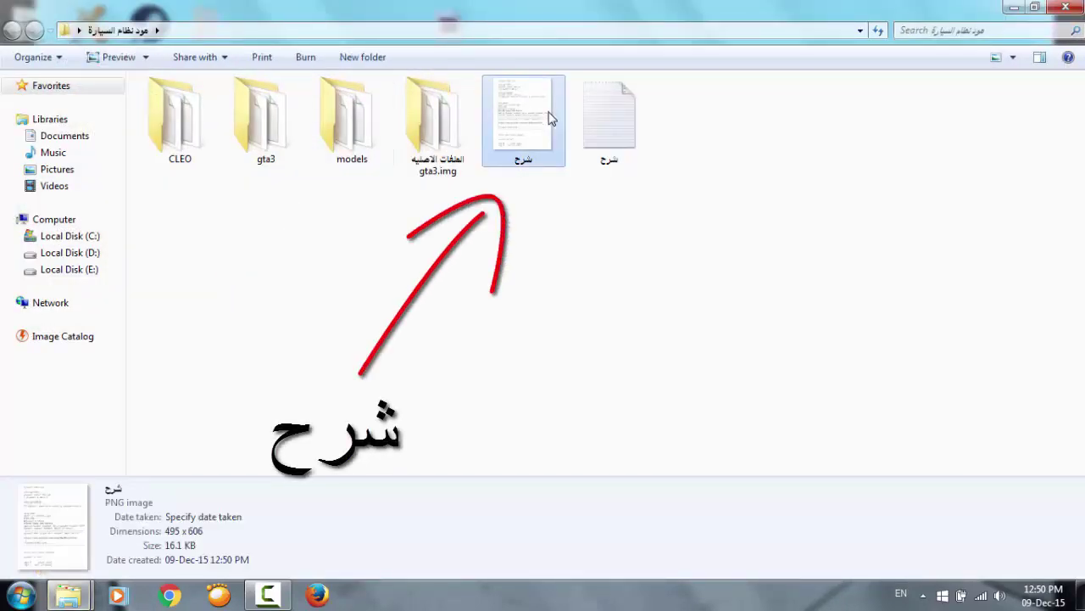
pyautogui.press('Return')
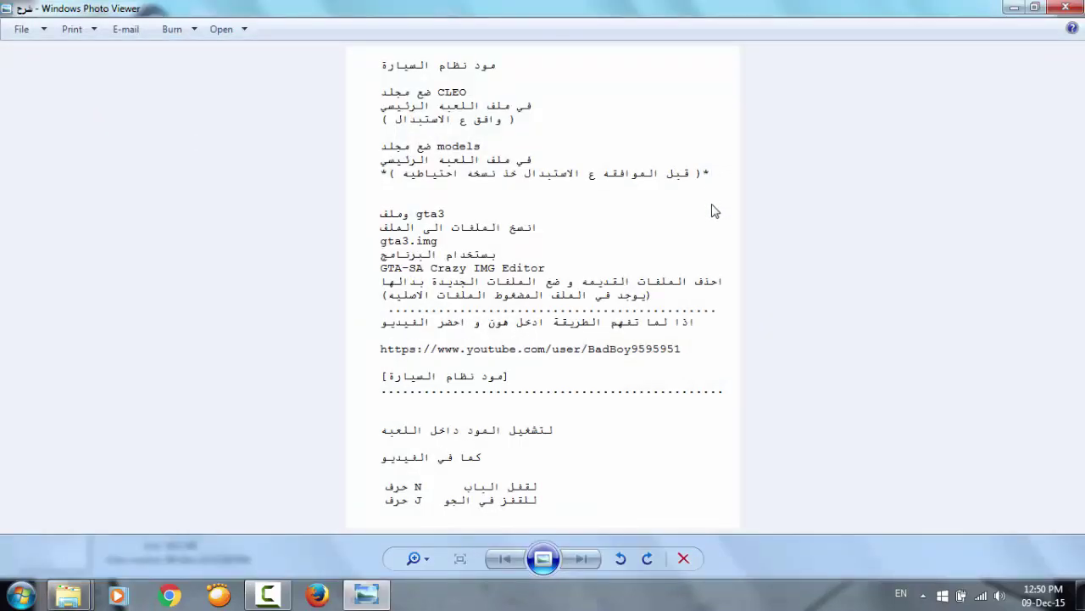
pyautogui.click(1056, 12)
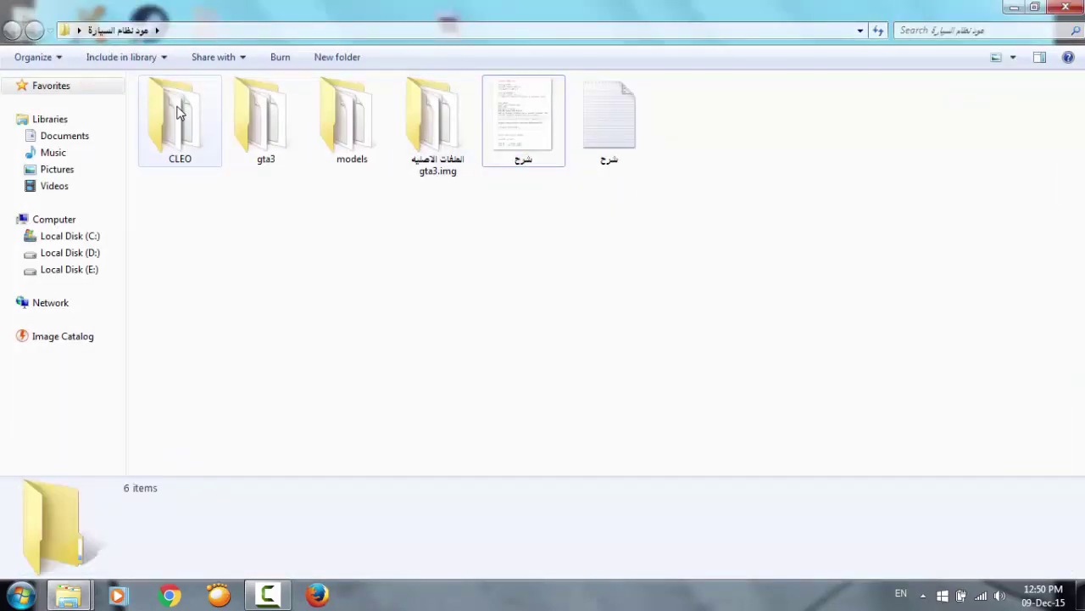
# Step: Check the contents of the mod's CLEO folder, return to the mod folder and copy the whole CLEO folder
pyautogui.doubleClick(178, 113)
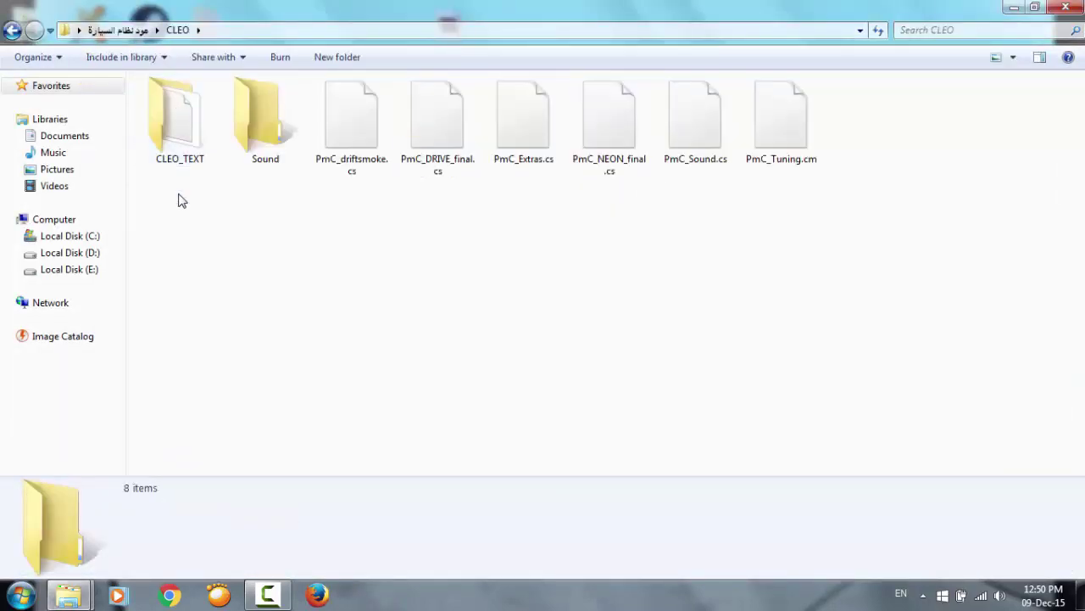
pyautogui.click(12, 29)
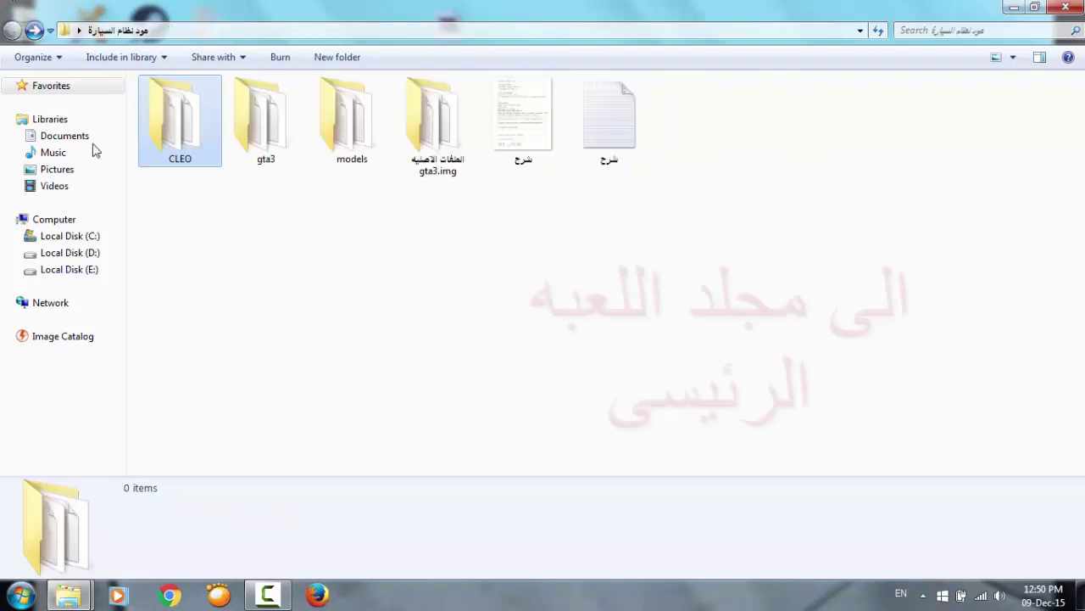
pyautogui.rightClick(190, 146)
pyautogui.click(227, 432)
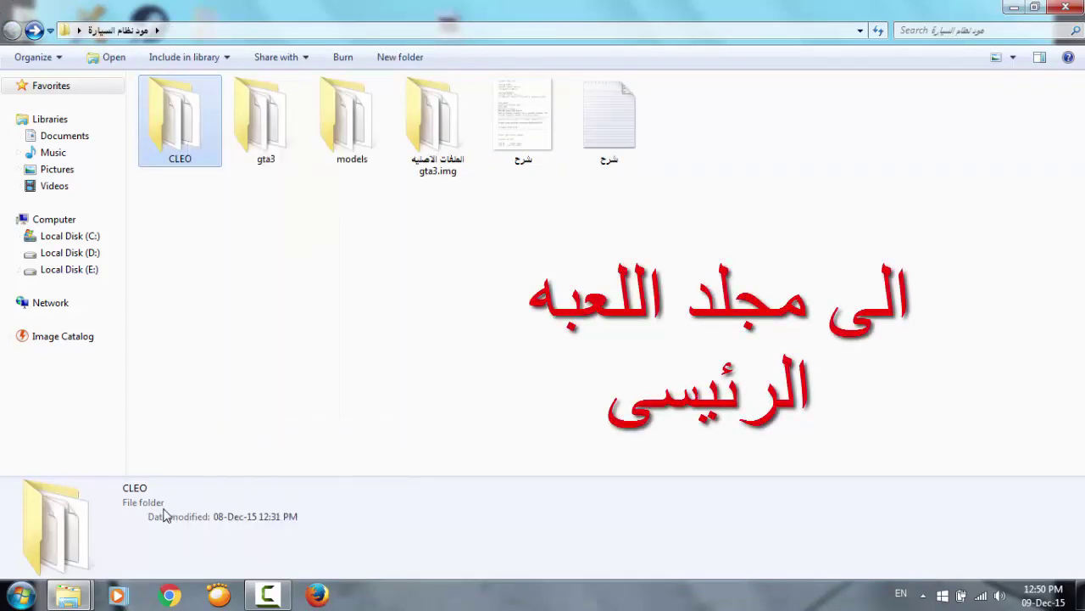
# Step: Paste the CLEO folder into the GTASA game folder, merging the folders and replacing all conflicting files
pyautogui.hotkey('alt', 'Tab')
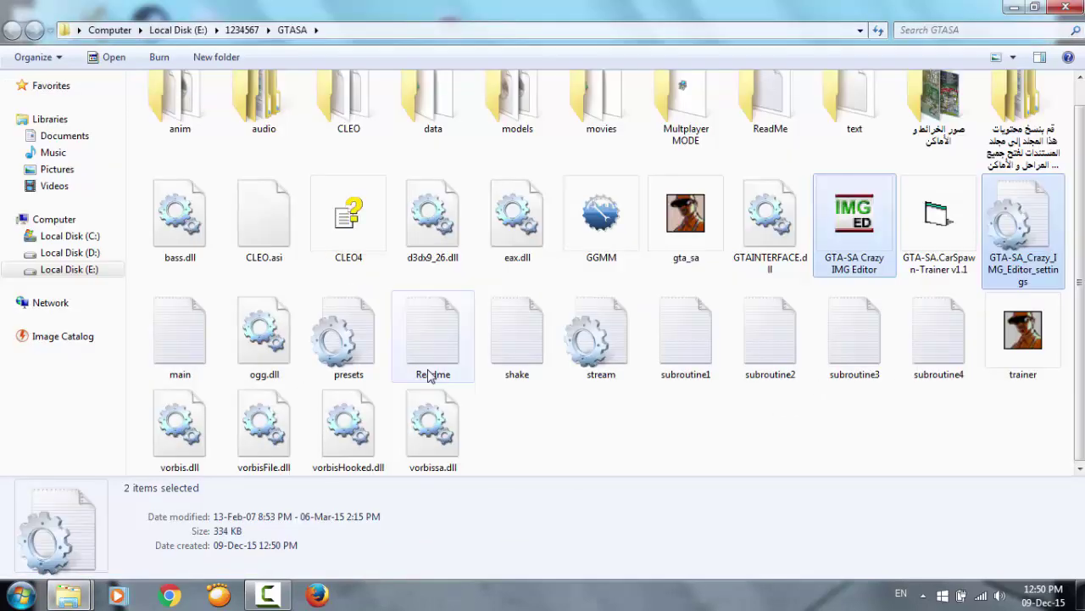
pyautogui.rightClick(590, 403)
pyautogui.click(649, 283)
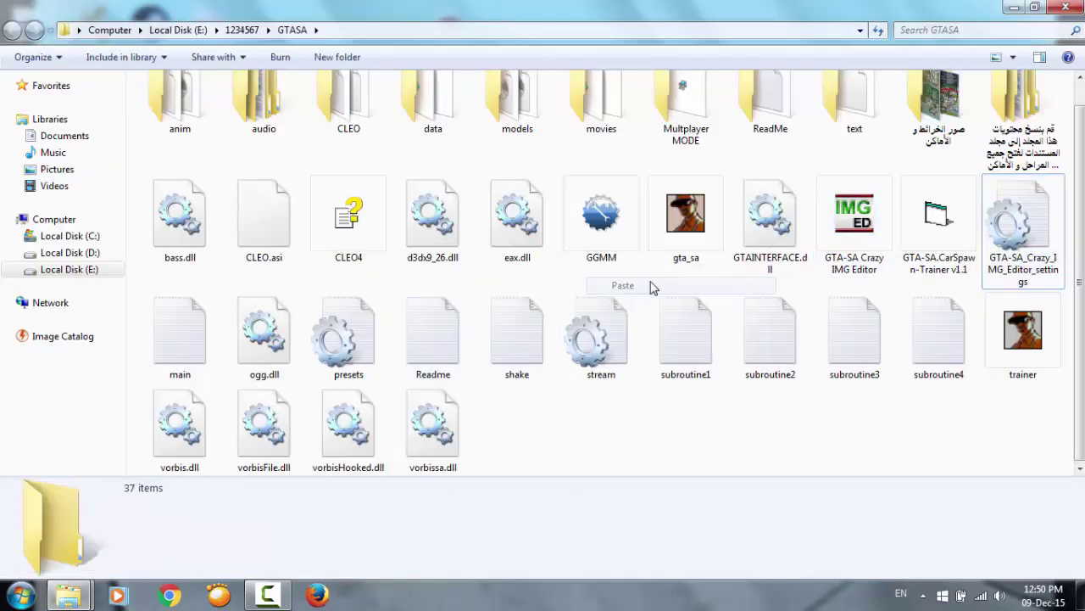
pyautogui.click(622, 462)
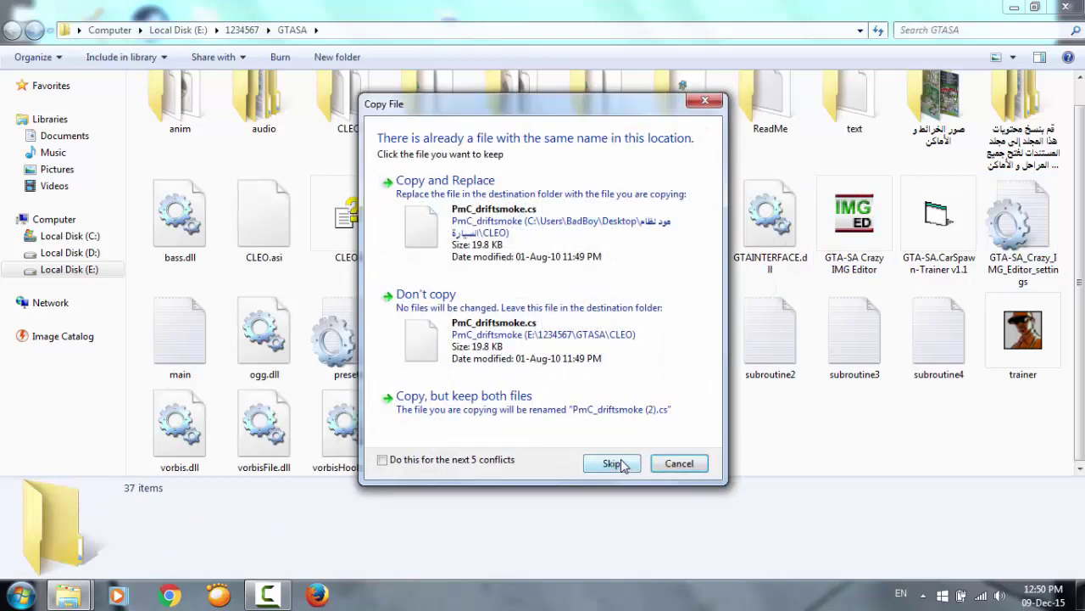
pyautogui.click(584, 193)
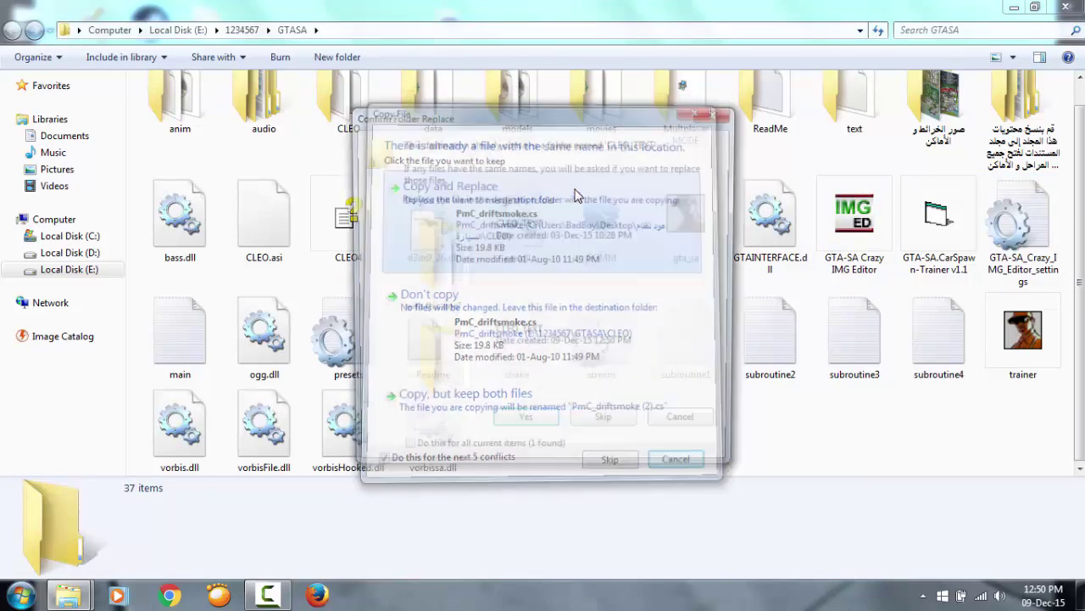
pyautogui.click(525, 424)
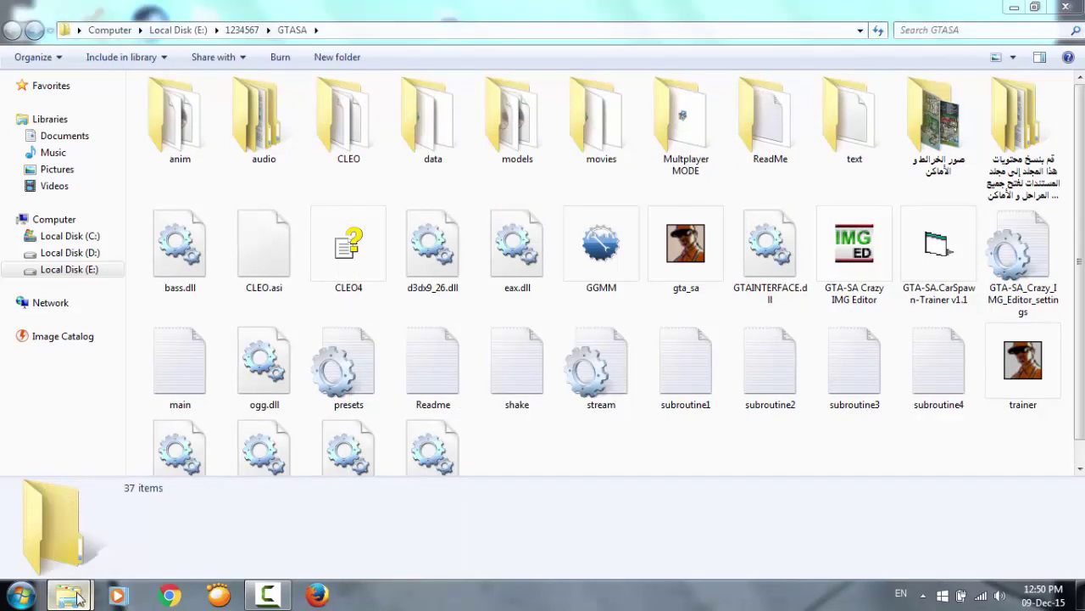
# Step: Copy effects.fxp and effectsPC.txd from the models folder of the car system mod
pyautogui.moveTo(76, 598)
pyautogui.click(236, 513)
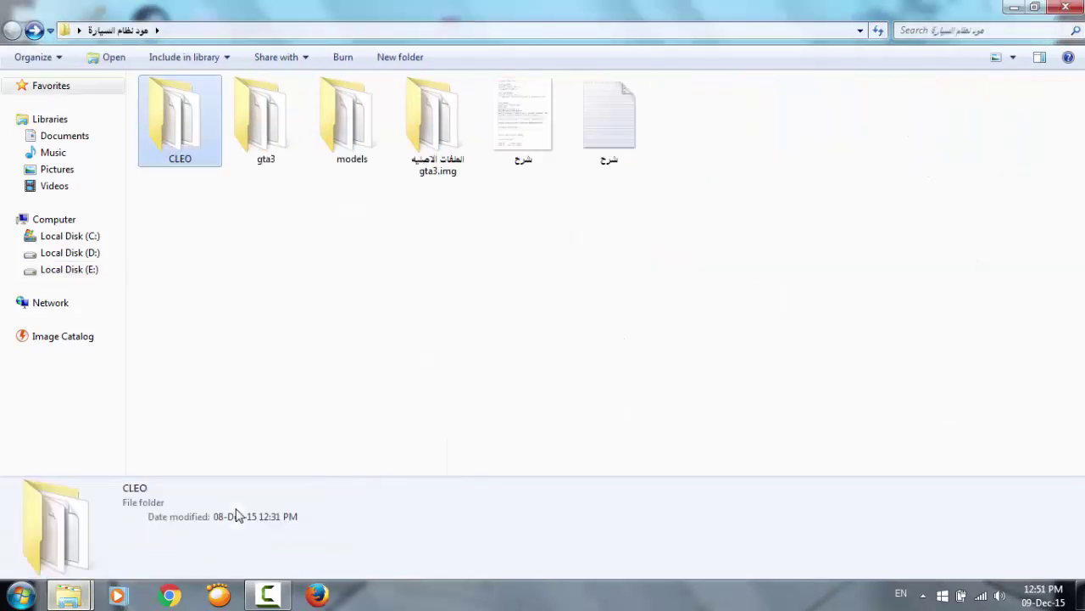
pyautogui.doubleClick(359, 149)
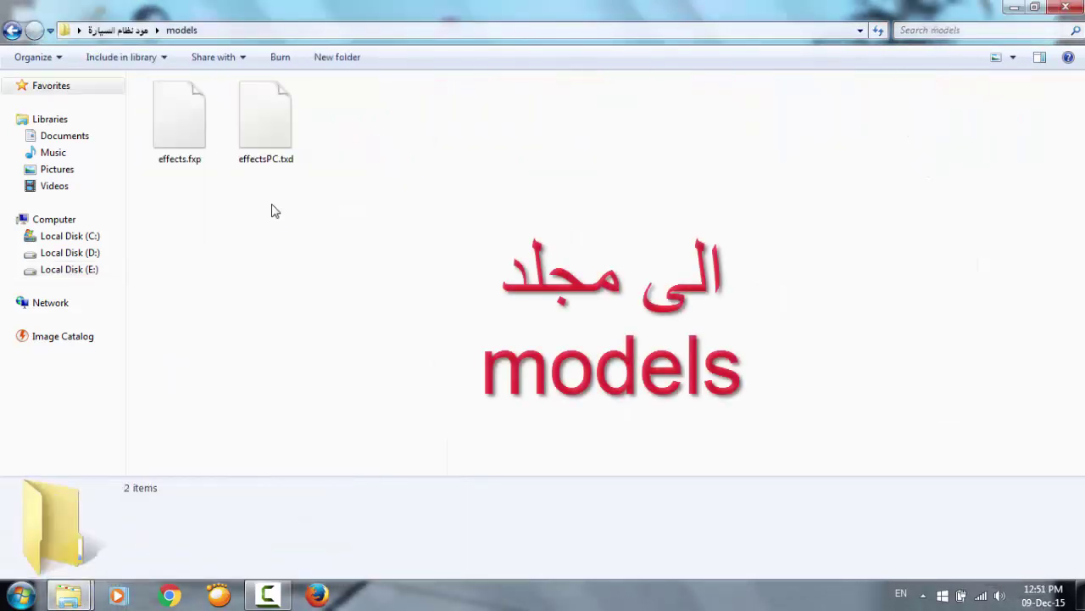
pyautogui.moveTo(285, 226); pyautogui.dragTo(176, 125)
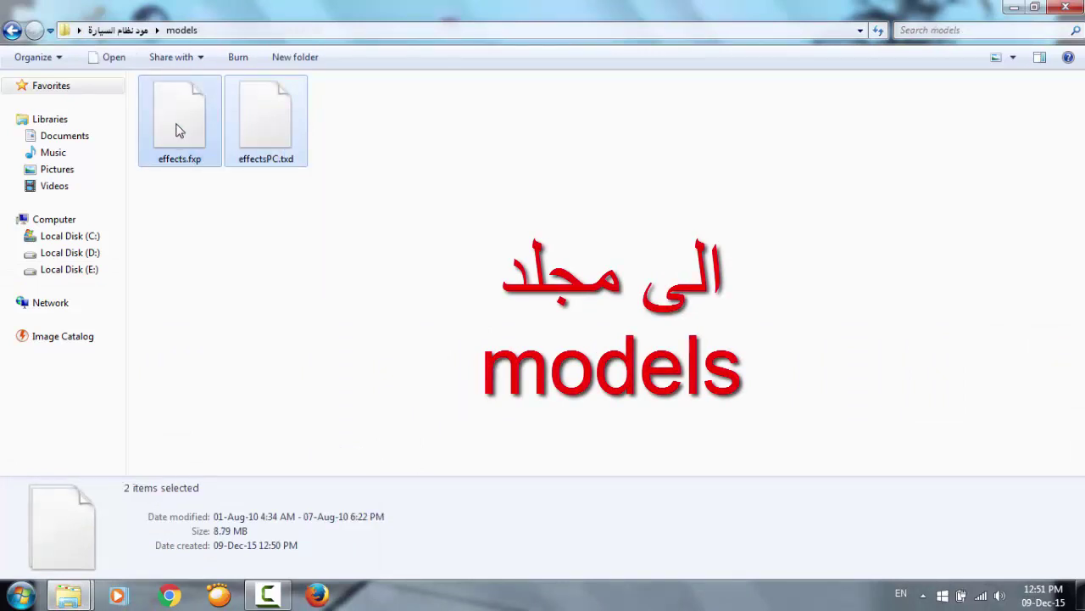
pyautogui.rightClick(176, 129)
pyautogui.click(216, 308)
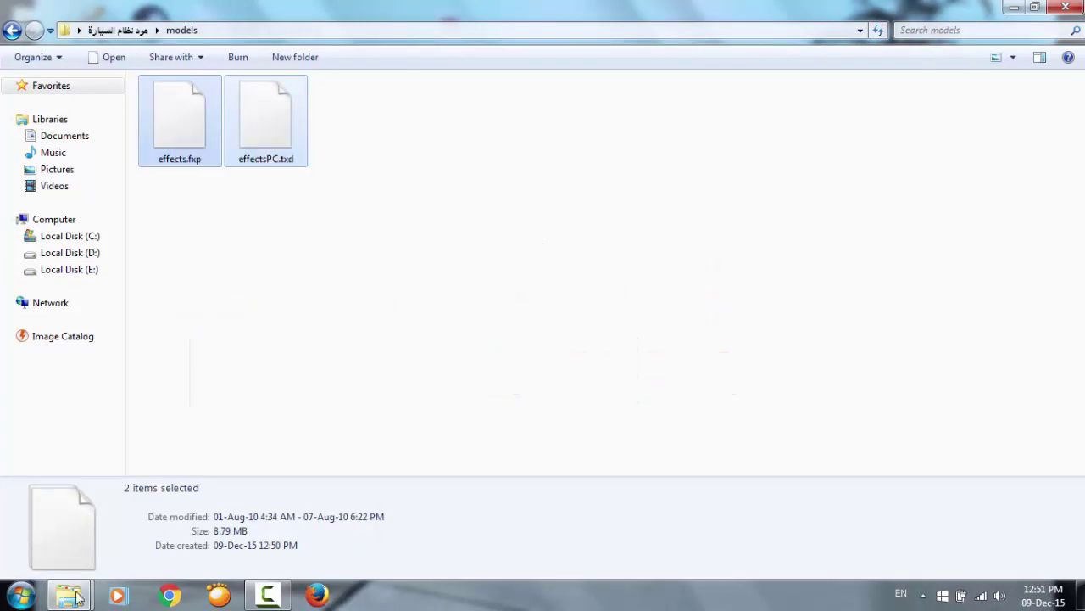
# Step: Back up the original effects.fxp and effectsPC.txd from the GTASA models folder by copying them to the desktop
pyautogui.moveTo(68, 594)
pyautogui.click(127, 513)
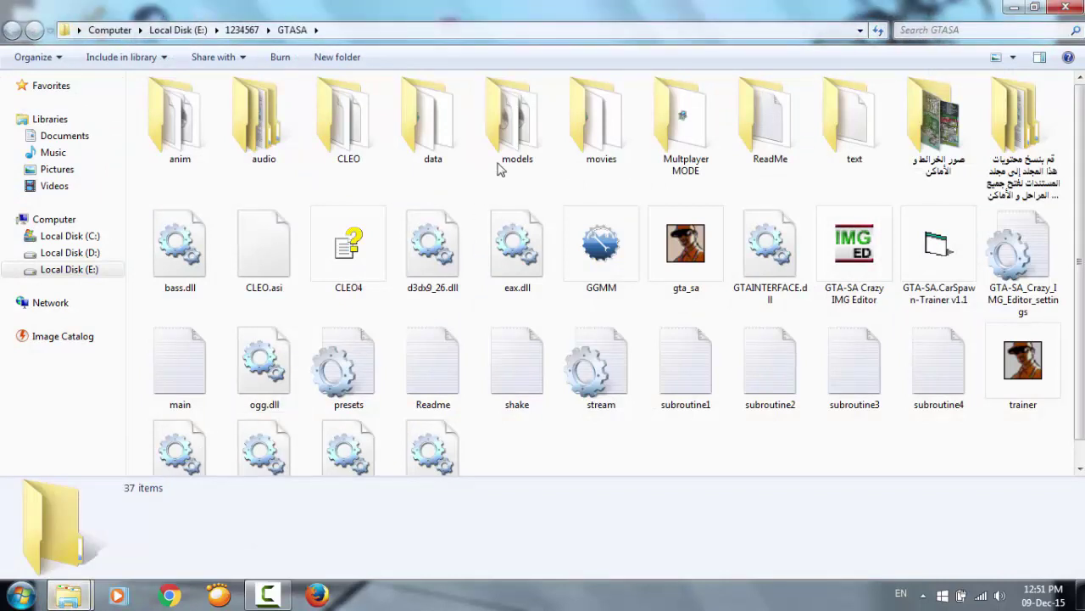
pyautogui.click(515, 131)
pyautogui.doubleClick(515, 131)
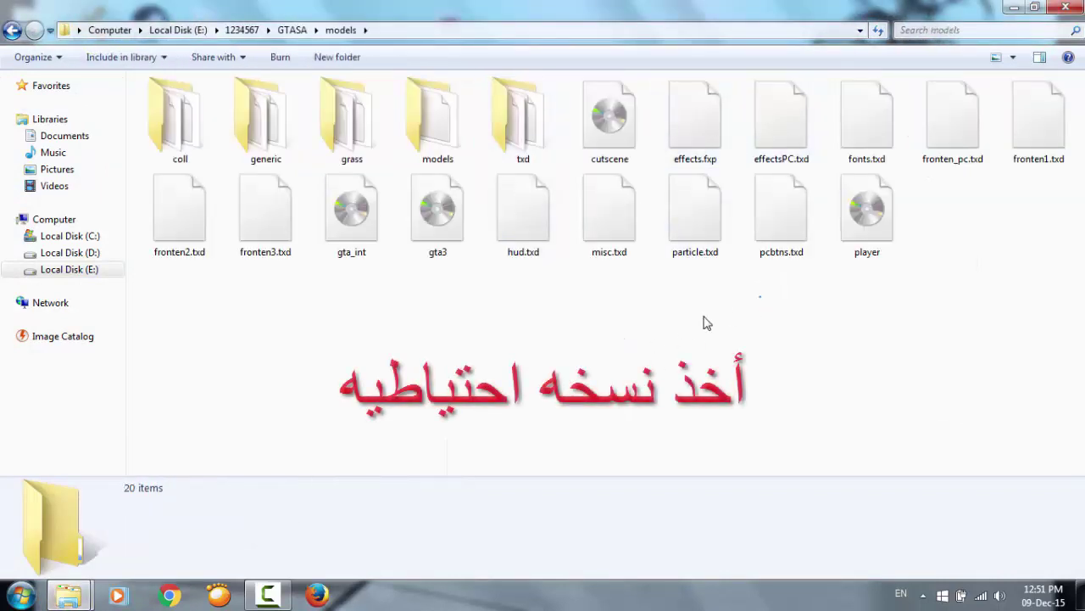
pyautogui.moveTo(762, 297); pyautogui.dragTo(334, 427)
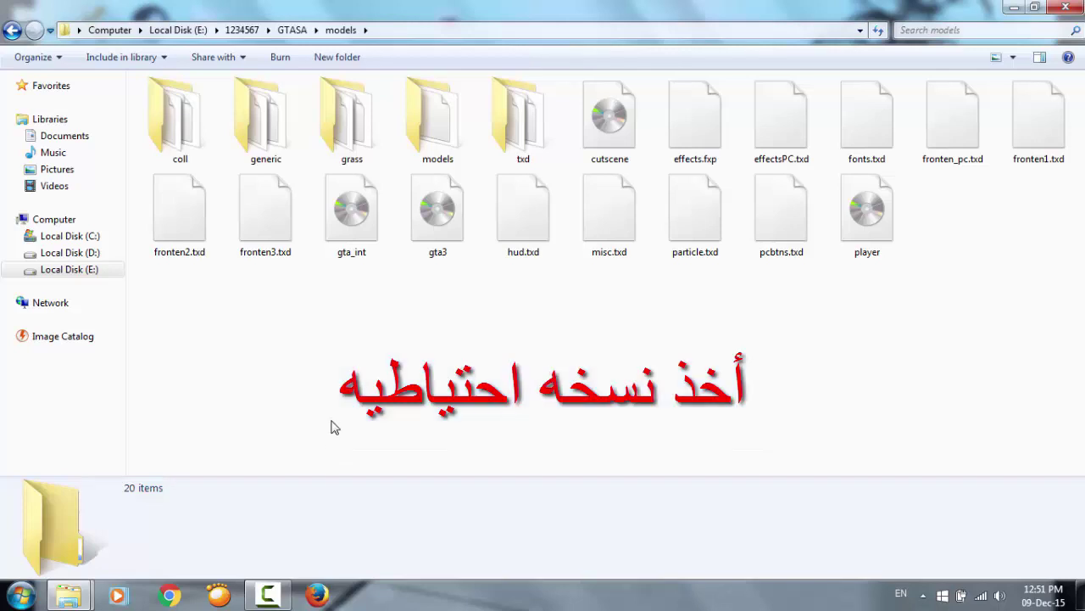
pyautogui.click(698, 123)
pyautogui.keyDown('ctrl'); pyautogui.click(744, 124); pyautogui.keyUp('ctrl')
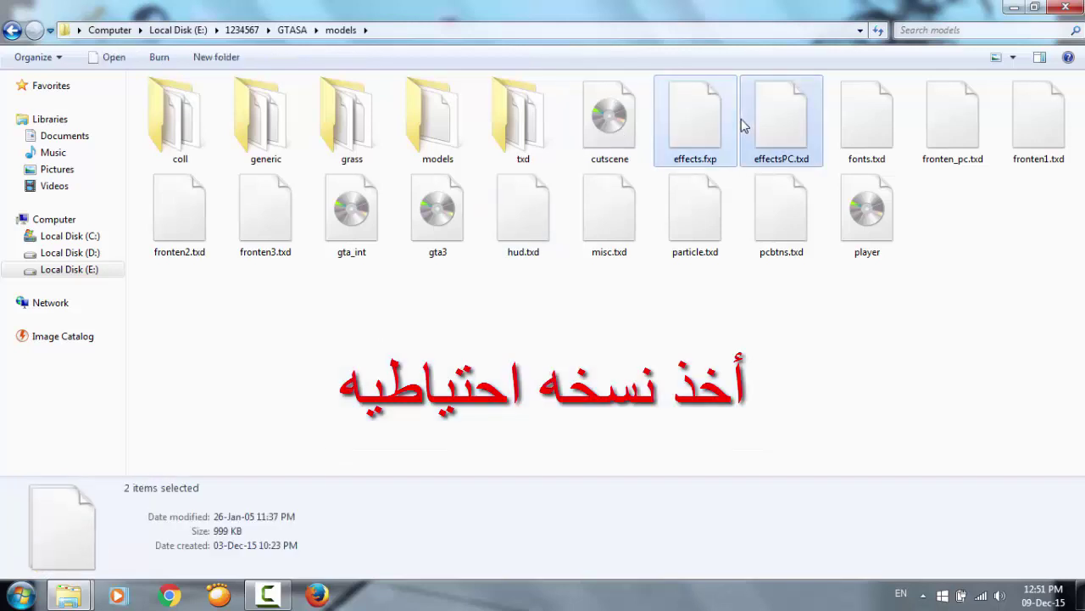
pyautogui.rightClick(745, 122)
pyautogui.click(772, 280)
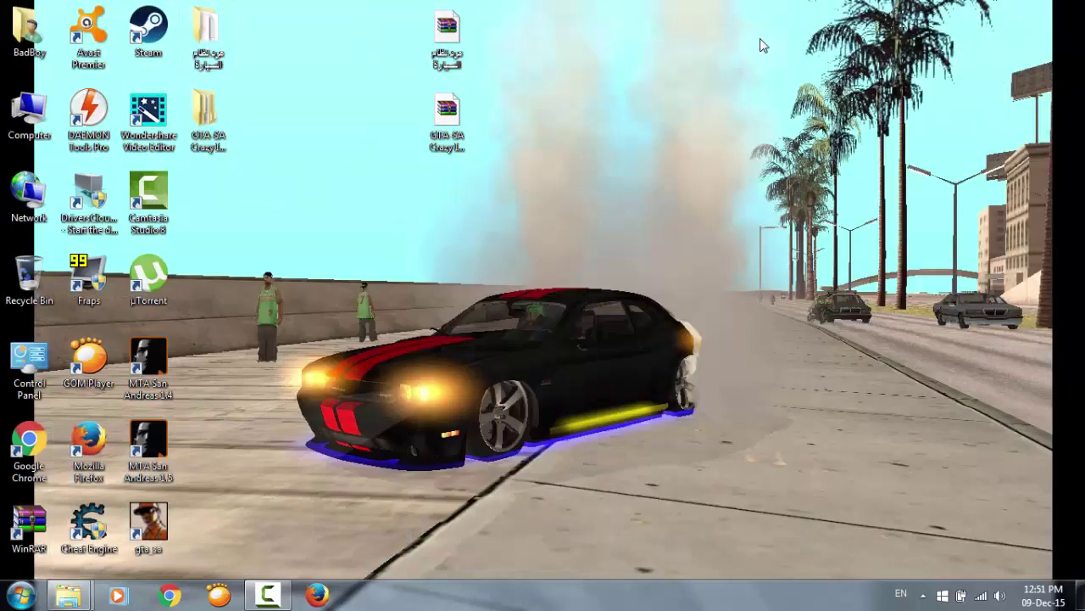
pyautogui.rightClick(705, 216)
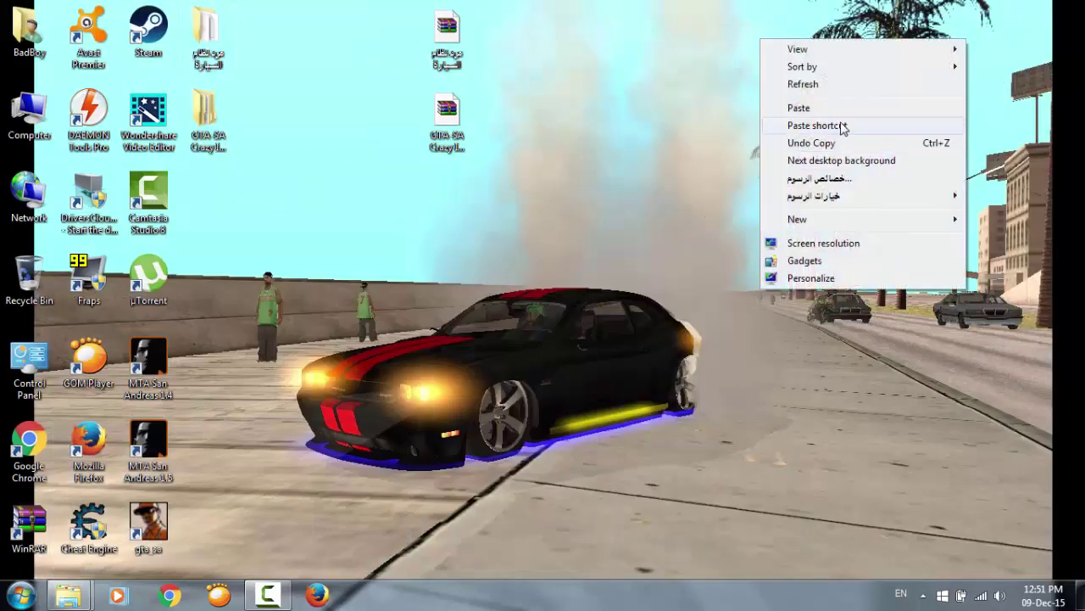
pyautogui.click(816, 108)
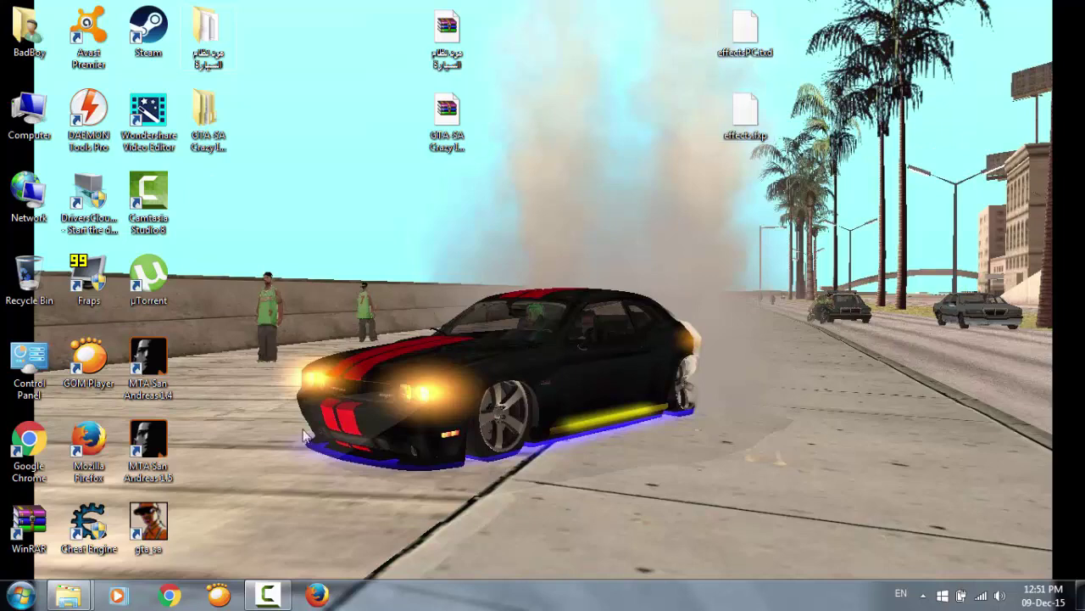
# Step: Copy effects.fxp and effectsPC.txd again from the car system mod's models folder
pyautogui.moveTo(77, 598)
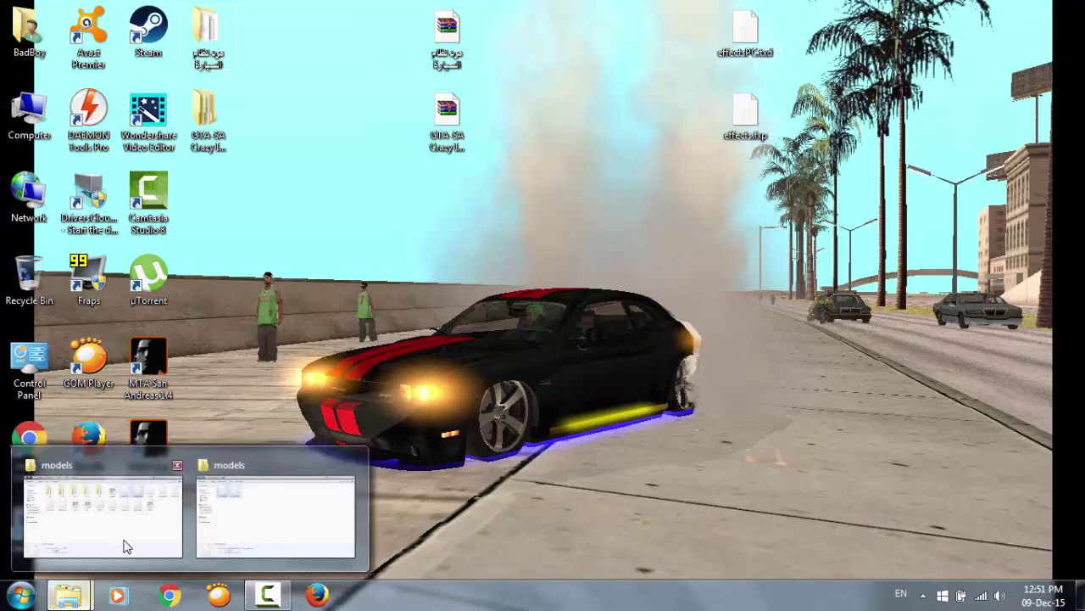
pyautogui.click(252, 514)
pyautogui.rightClick(273, 154)
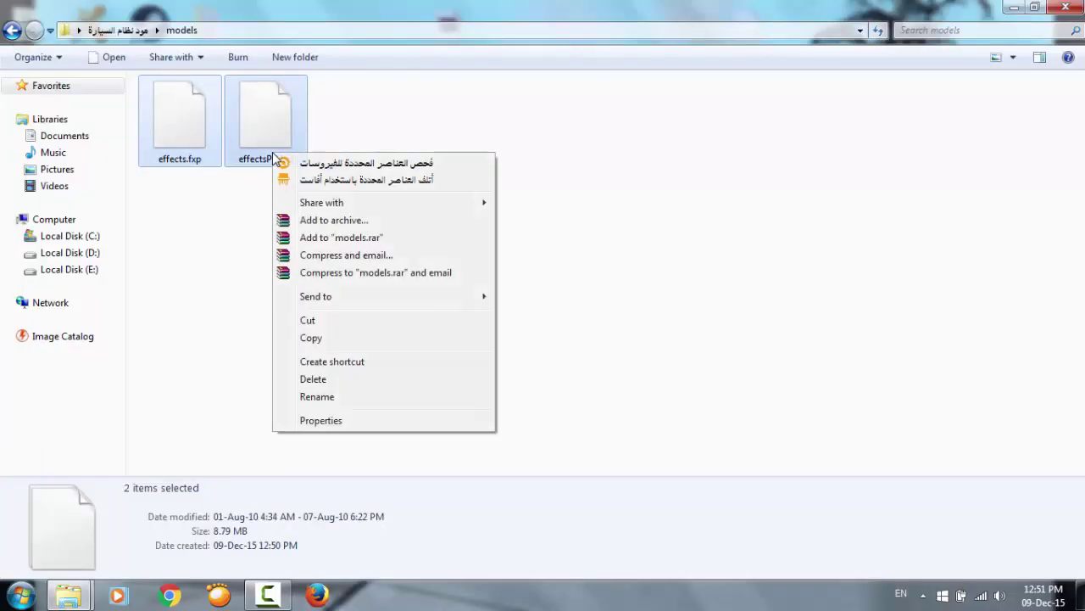
pyautogui.click(307, 338)
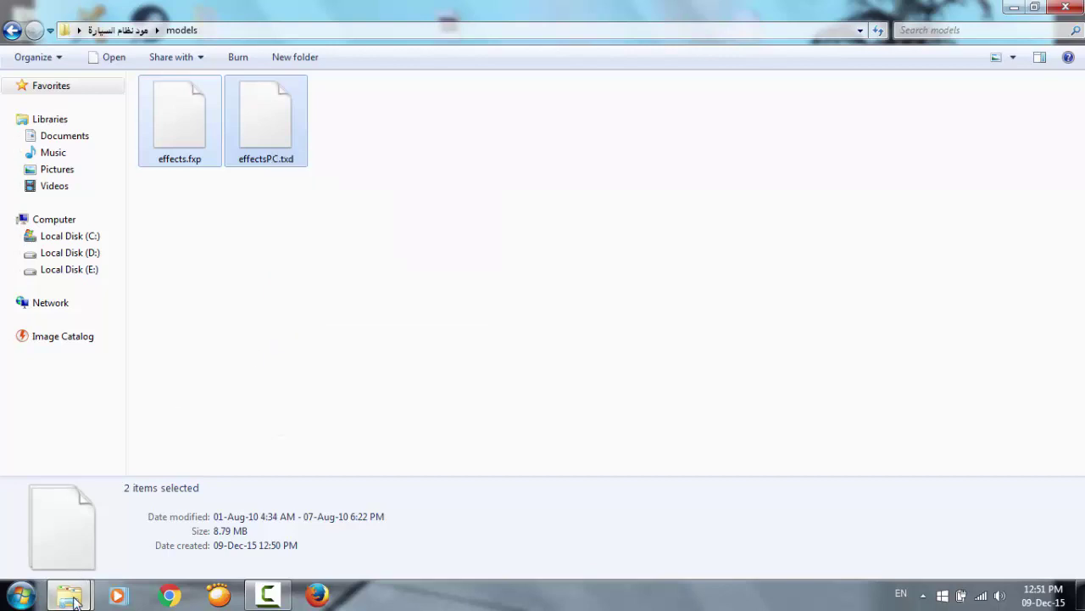
# Step: Paste the two effects files into the GTASA models folder, replacing the existing effectsPC.txd and effects.fxp
pyautogui.moveTo(74, 599)
pyautogui.click(80, 516)
pyautogui.click(393, 299)
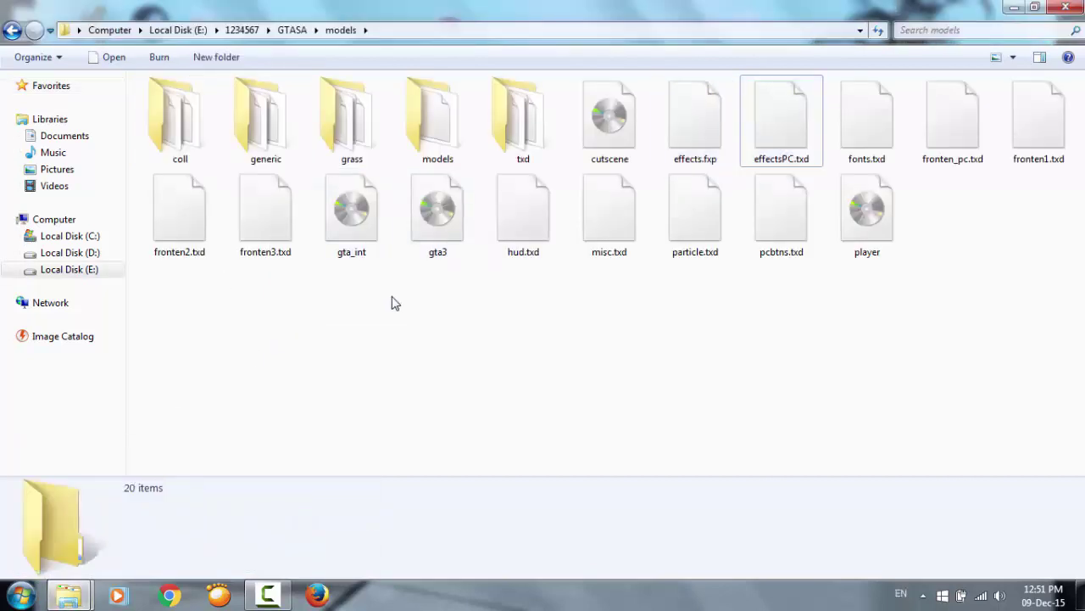
pyautogui.rightClick(393, 298)
pyautogui.click(426, 407)
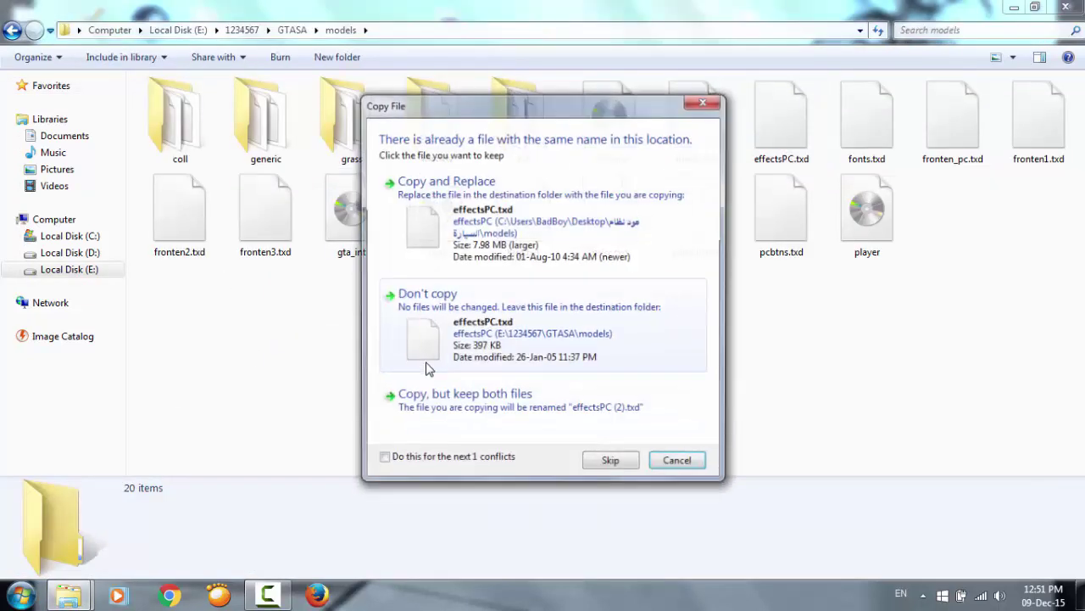
pyautogui.click(488, 210)
pyautogui.click(487, 212)
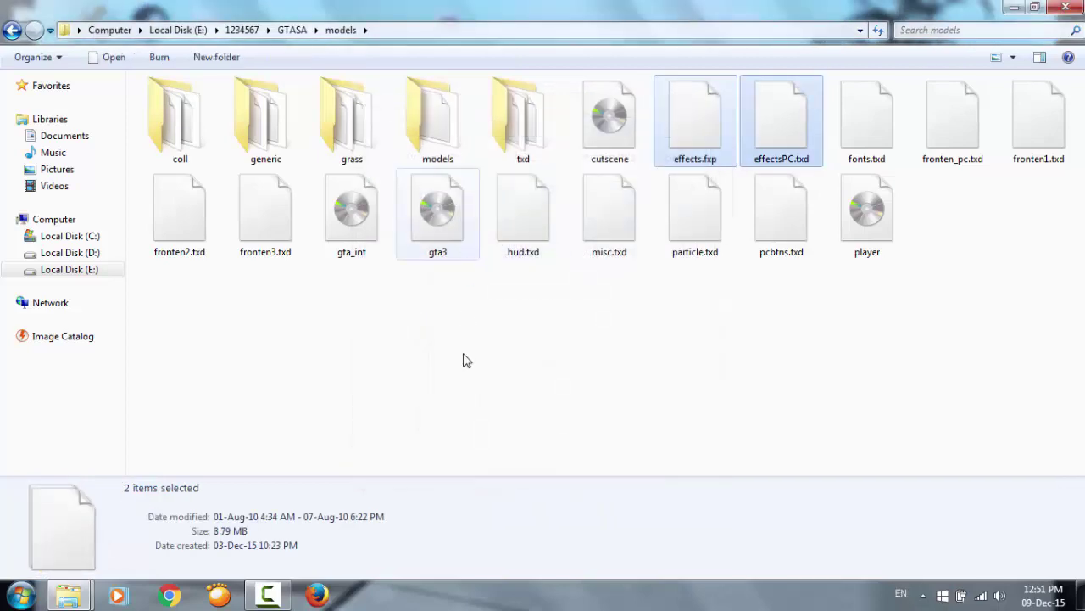
pyautogui.click(465, 369)
# Step: Open the mod's gta3 folder and review the drug .dff files and dyn_drugs.txd it contains
pyautogui.moveTo(68, 594)
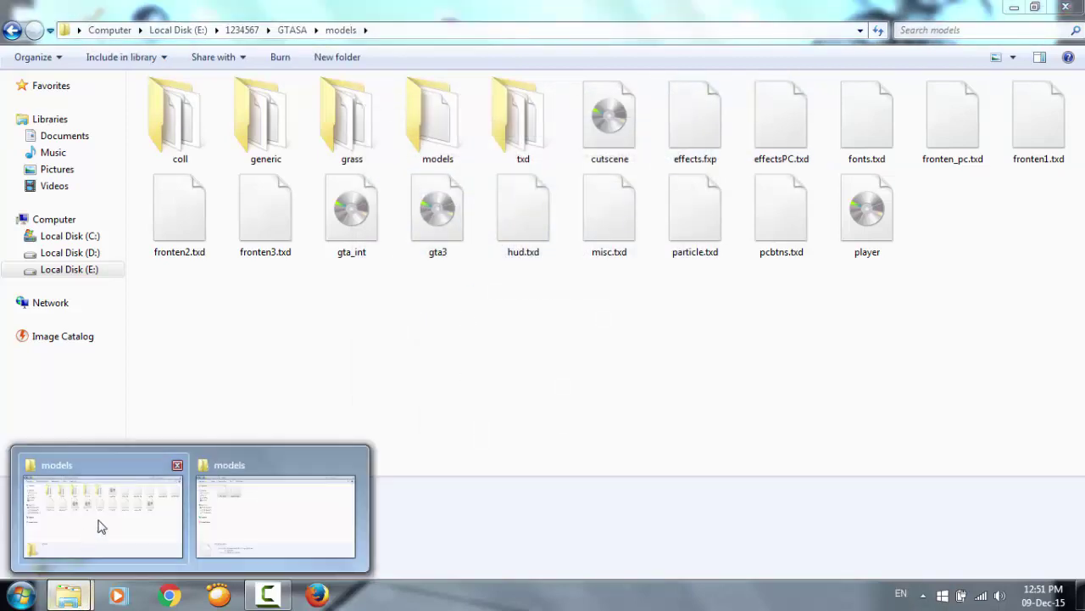
pyautogui.click(307, 500)
pyautogui.press('BackSpace')
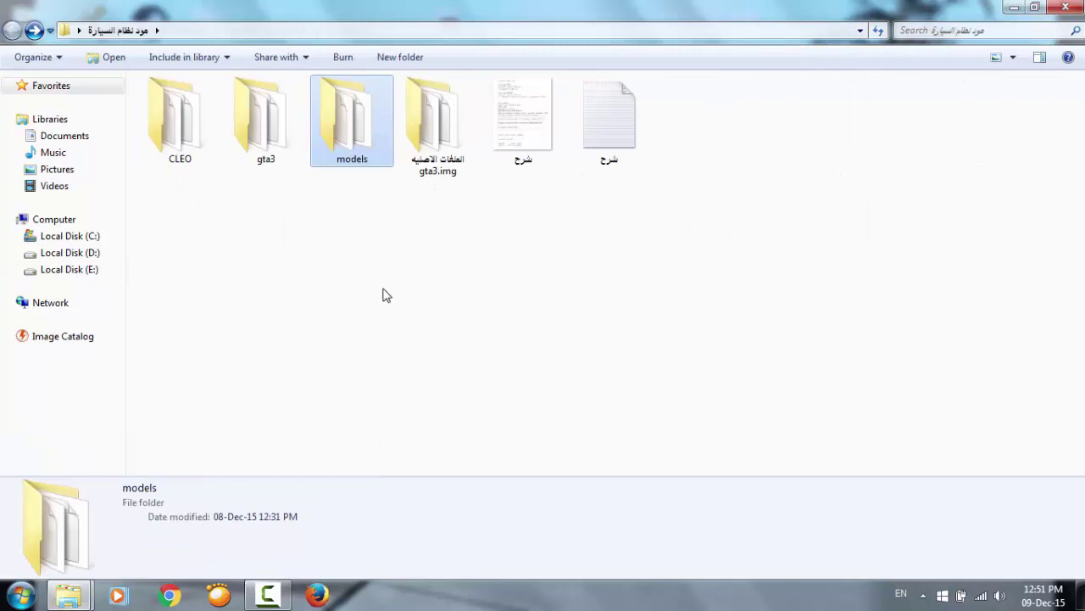
pyautogui.click(383, 296)
pyautogui.doubleClick(271, 149)
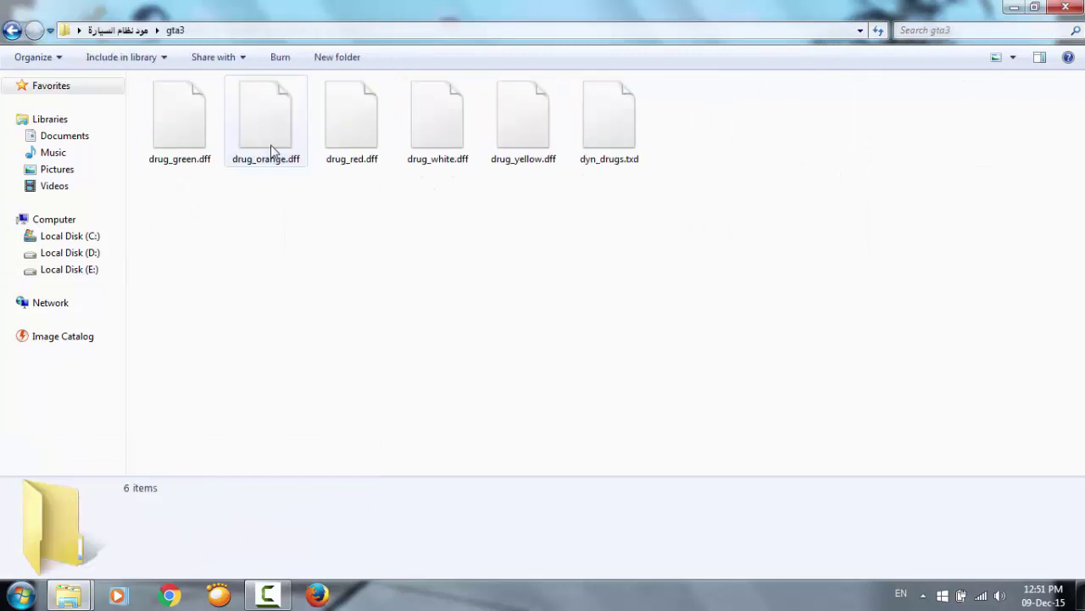
pyautogui.moveTo(169, 208); pyautogui.dragTo(700, 107)
pyautogui.click(671, 167)
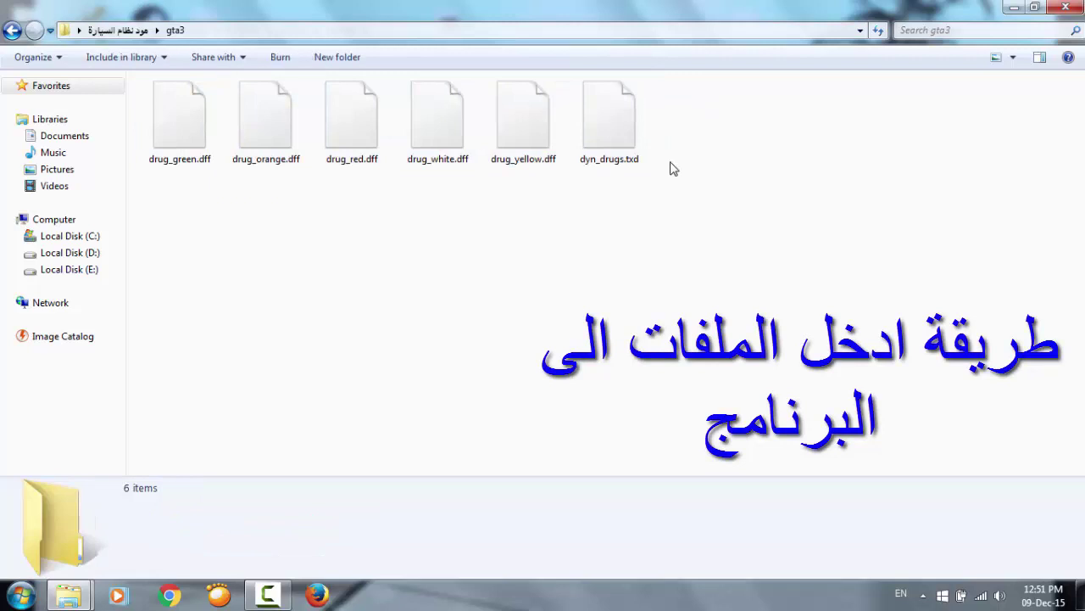
# Step: Return to the GTASA game folder and launch GTA-SA Crazy IMG Editor from it
pyautogui.moveTo(67, 594)
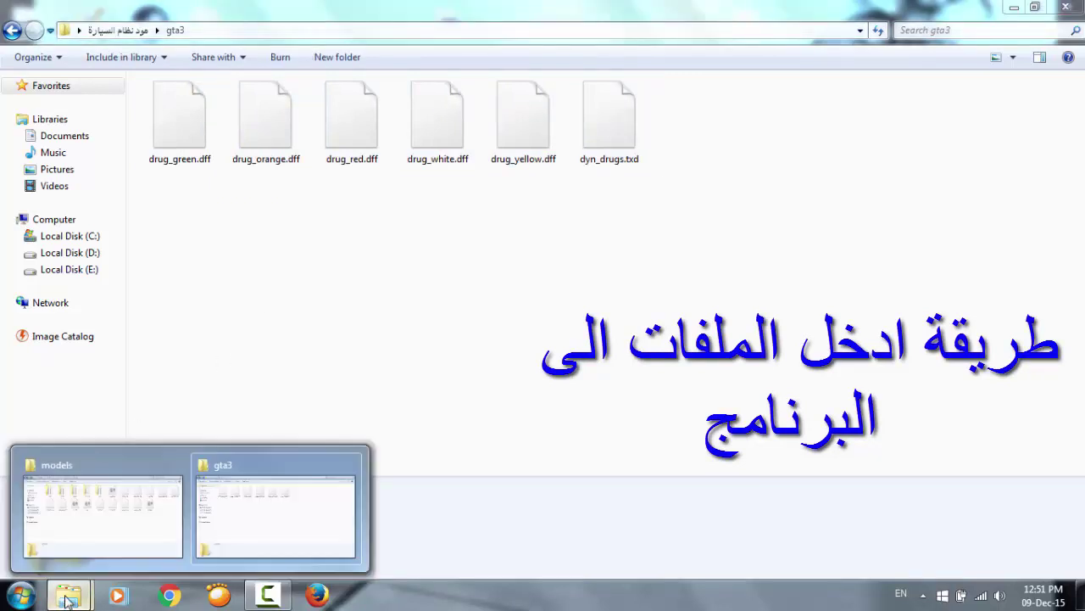
pyautogui.click(109, 501)
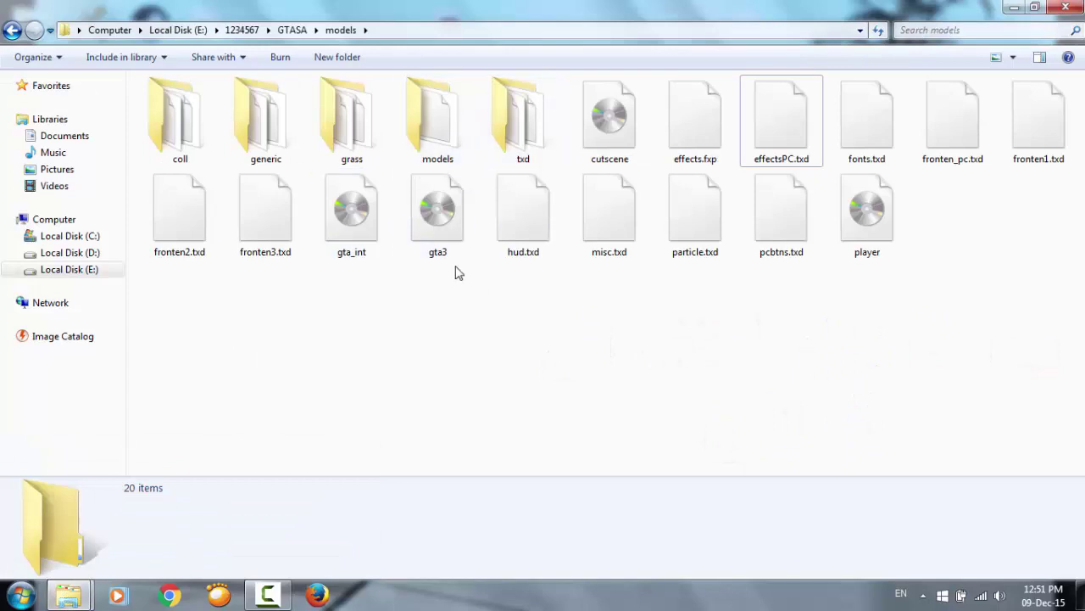
pyautogui.click(12, 29)
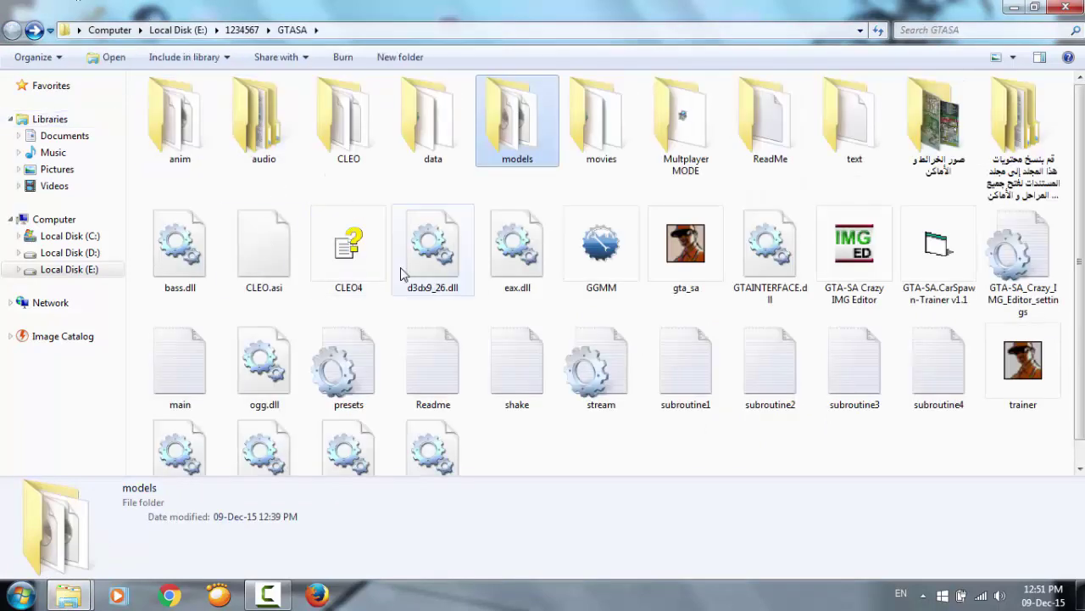
pyautogui.click(851, 244)
pyautogui.doubleClick(850, 244)
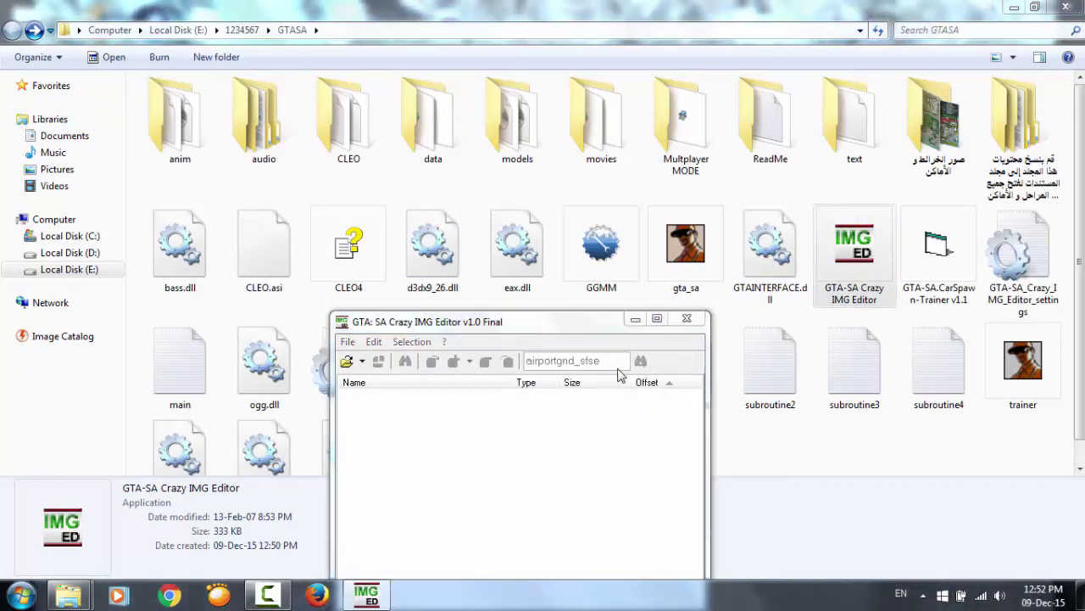
pyautogui.hotkey('ctrl', 'o')
pyautogui.click(746, 101)
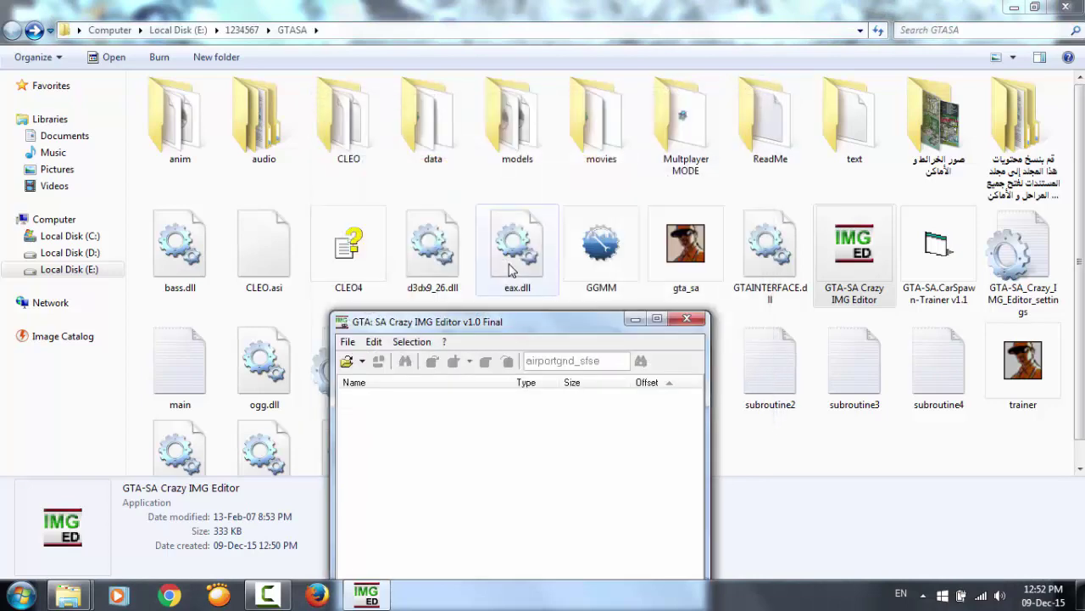
# Step: Open the gta3 archive from E:\1234567\GTASA\models in the IMG editor
pyautogui.click(354, 342)
pyautogui.click(373, 362)
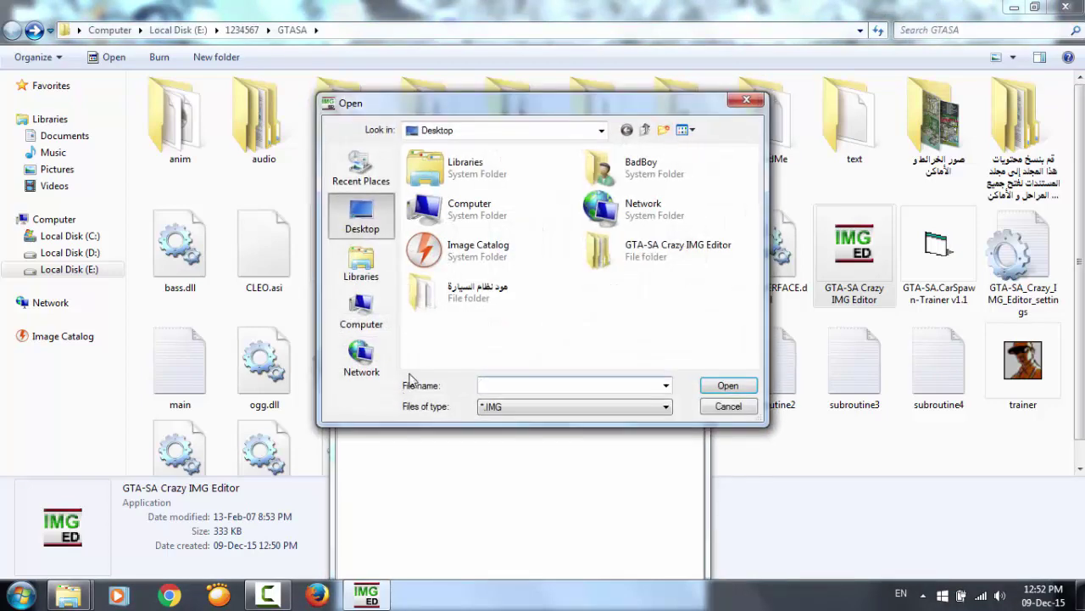
pyautogui.doubleClick(511, 213)
pyautogui.doubleClick(492, 263)
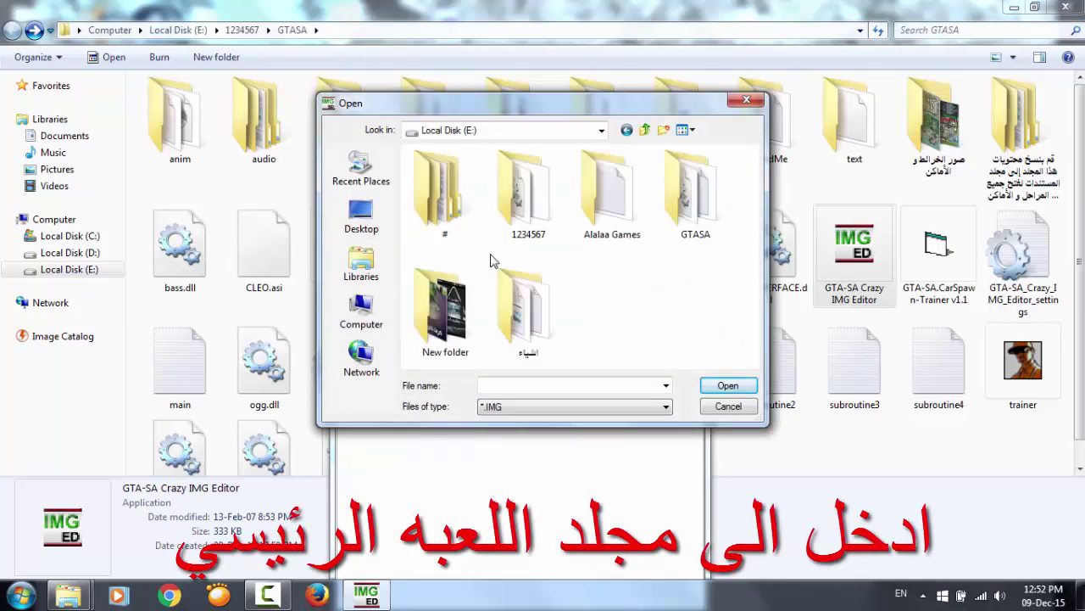
pyautogui.doubleClick(523, 195)
pyautogui.doubleClick(439, 191)
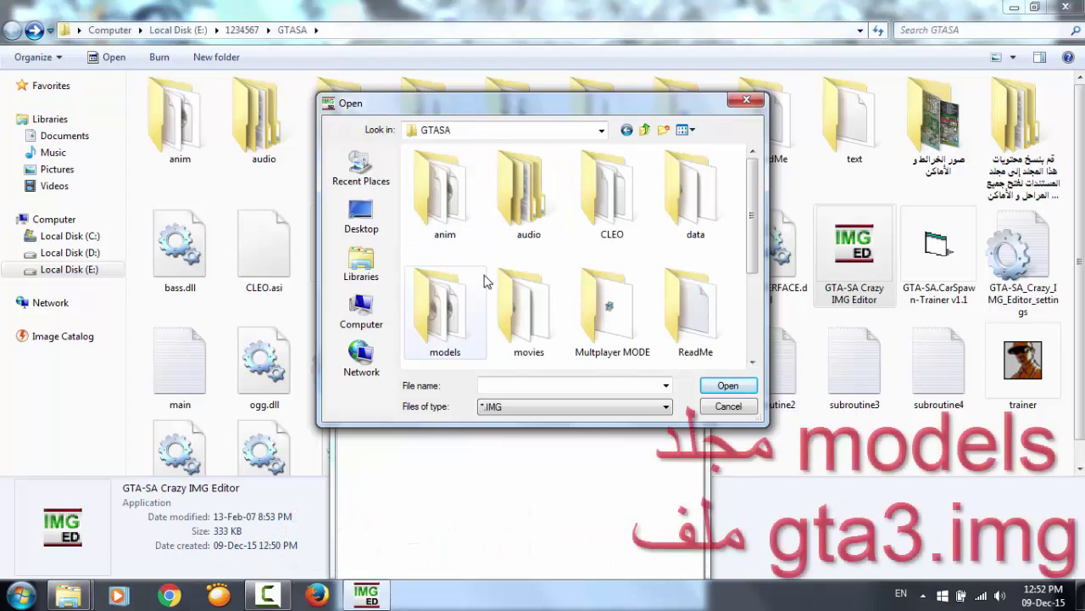
pyautogui.doubleClick(446, 314)
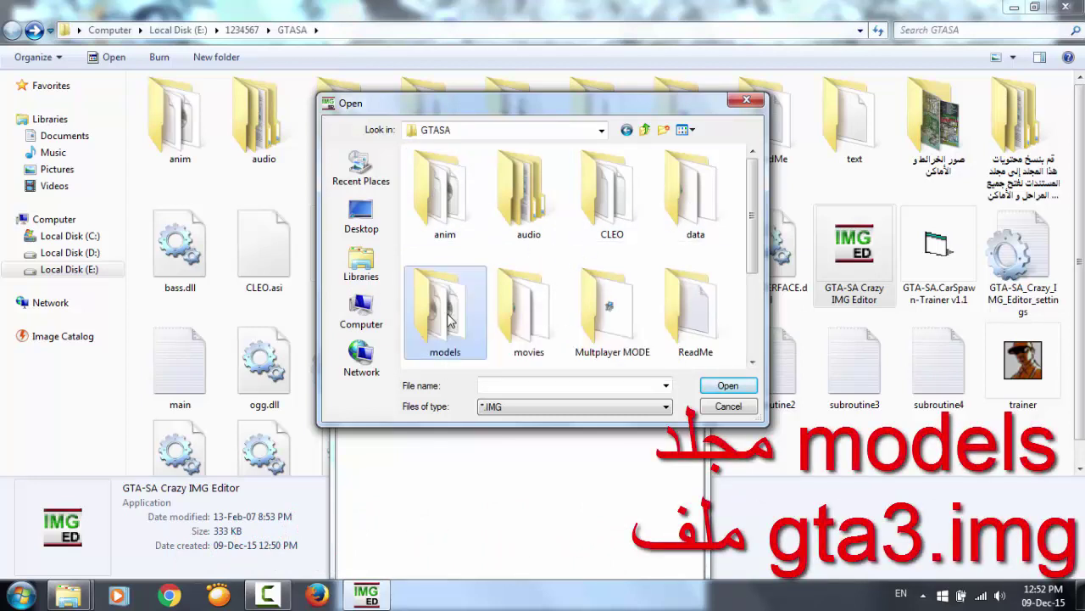
pyautogui.click(693, 314)
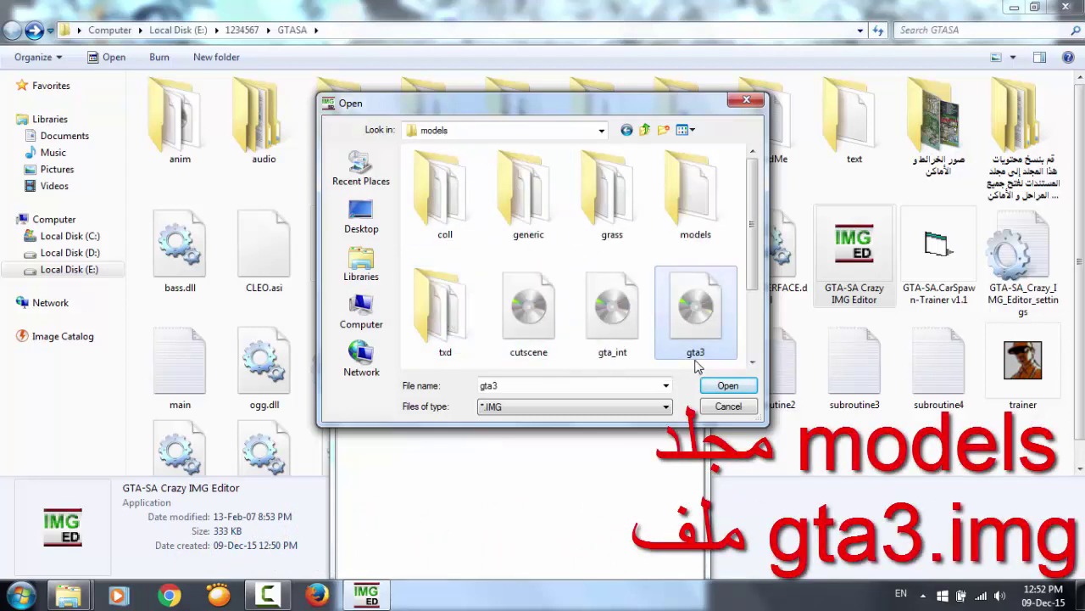
pyautogui.doubleClick(702, 292)
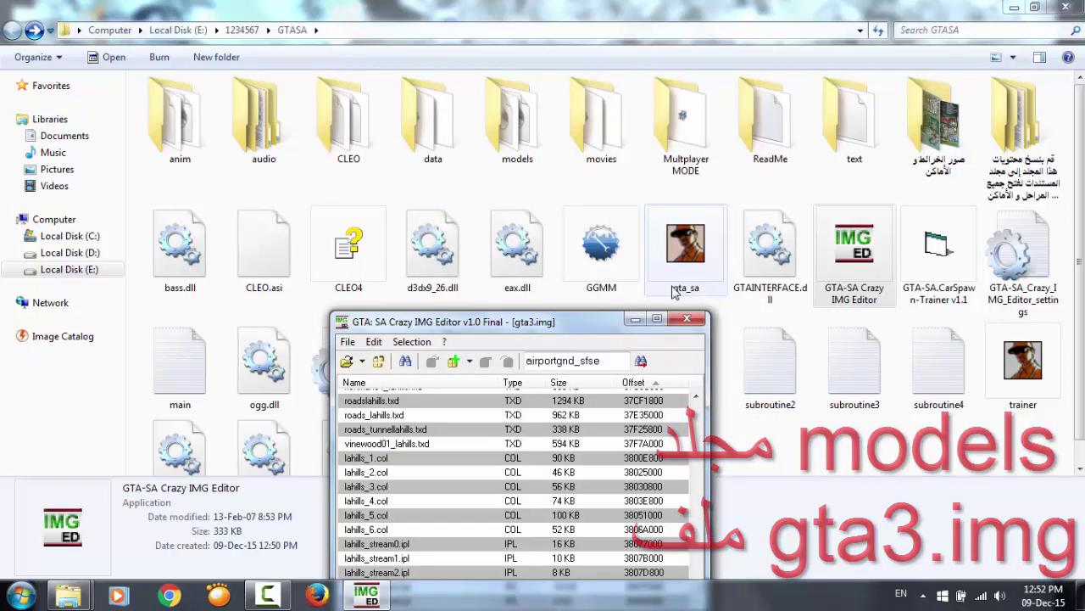
# Step: Copy all five drug .dff files and dyn_drugs.txd from the mod's gta3 folder to the desktop
pyautogui.moveTo(75, 596)
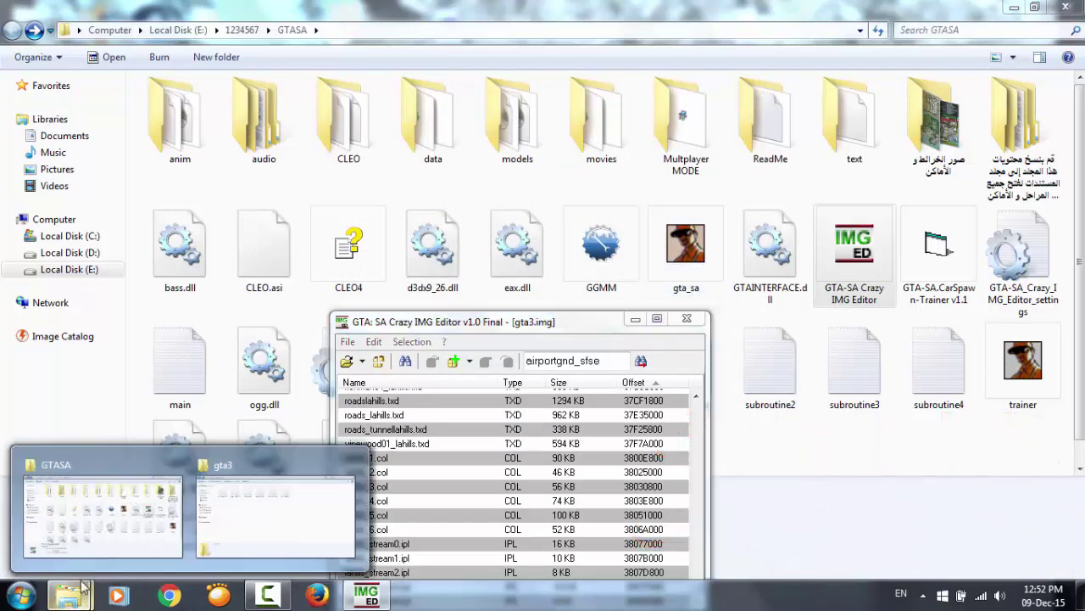
pyautogui.click(180, 465)
pyautogui.moveTo(168, 227); pyautogui.dragTo(692, 92)
pyautogui.rightClick(645, 112)
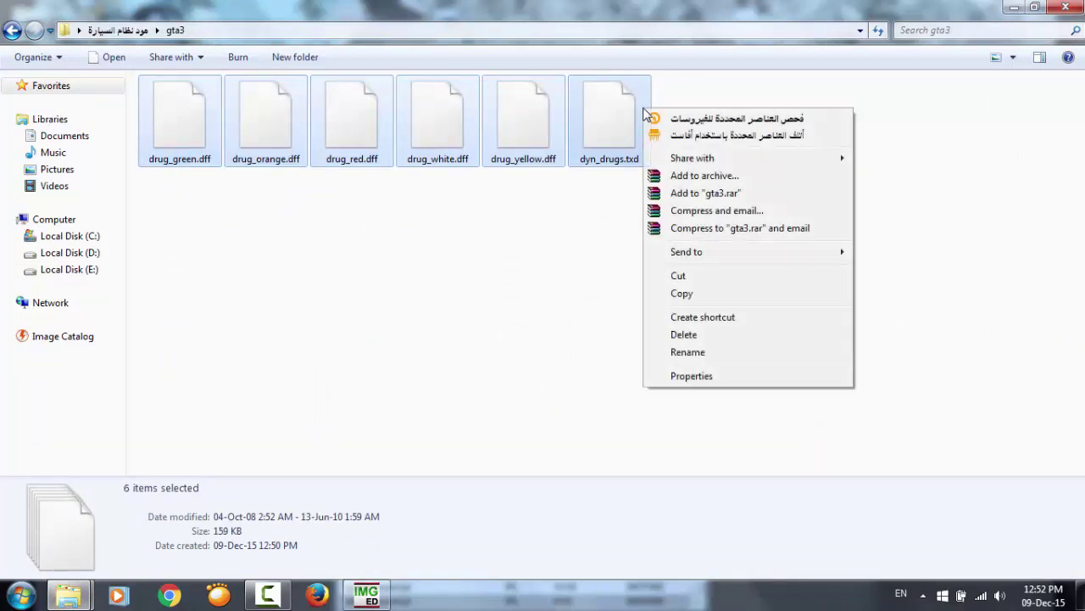
pyautogui.click(681, 295)
pyautogui.click(1081, 595)
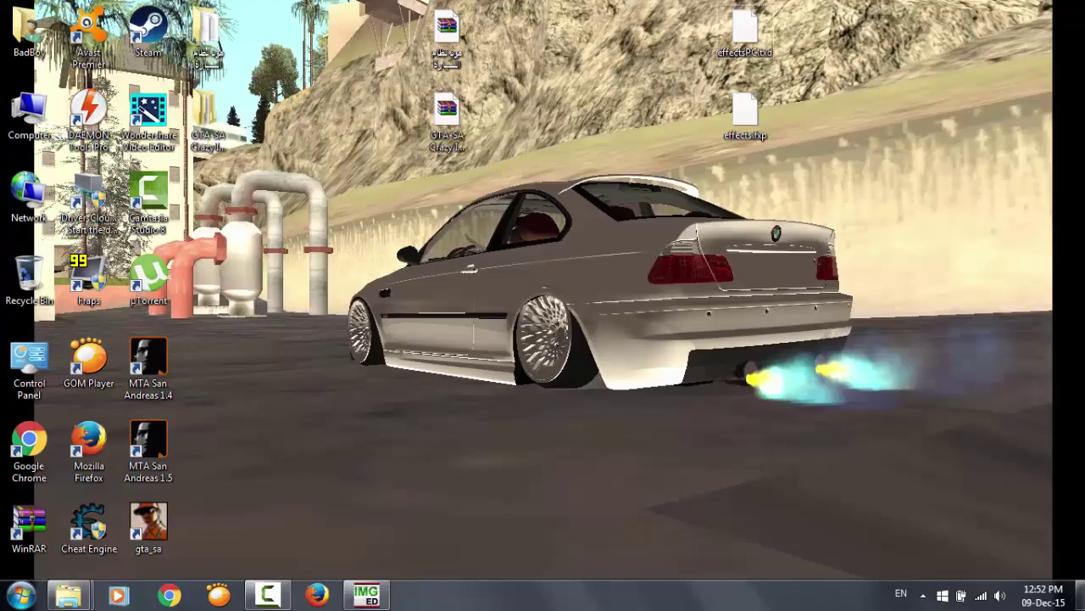
pyautogui.rightClick(408, 332)
pyautogui.click(446, 315)
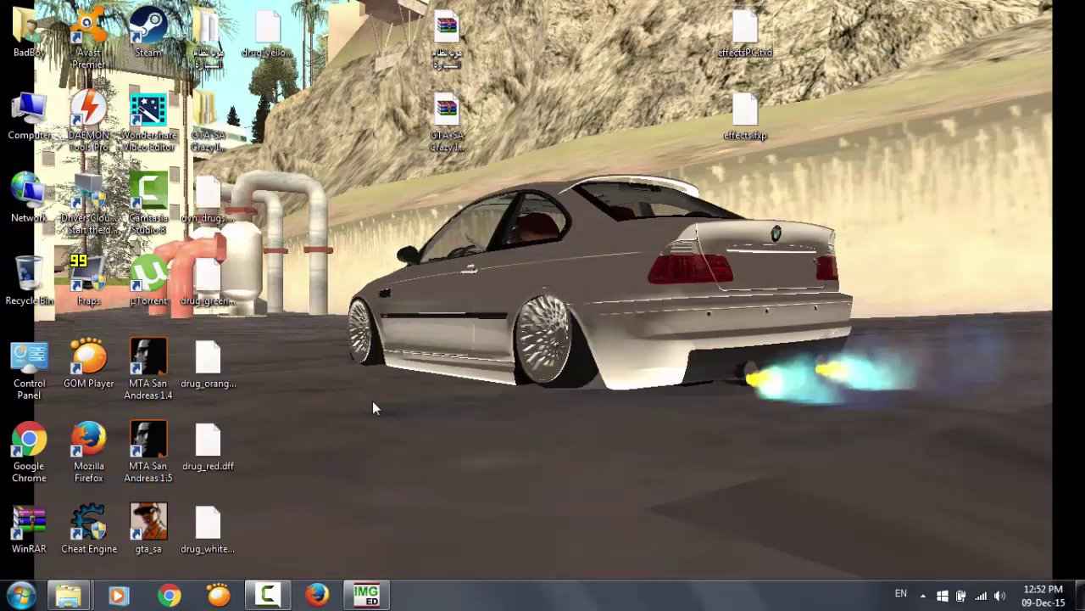
# Step: Rearrange the desktop icons and place the IMG editor window beside the copied mod files
pyautogui.click(309, 343)
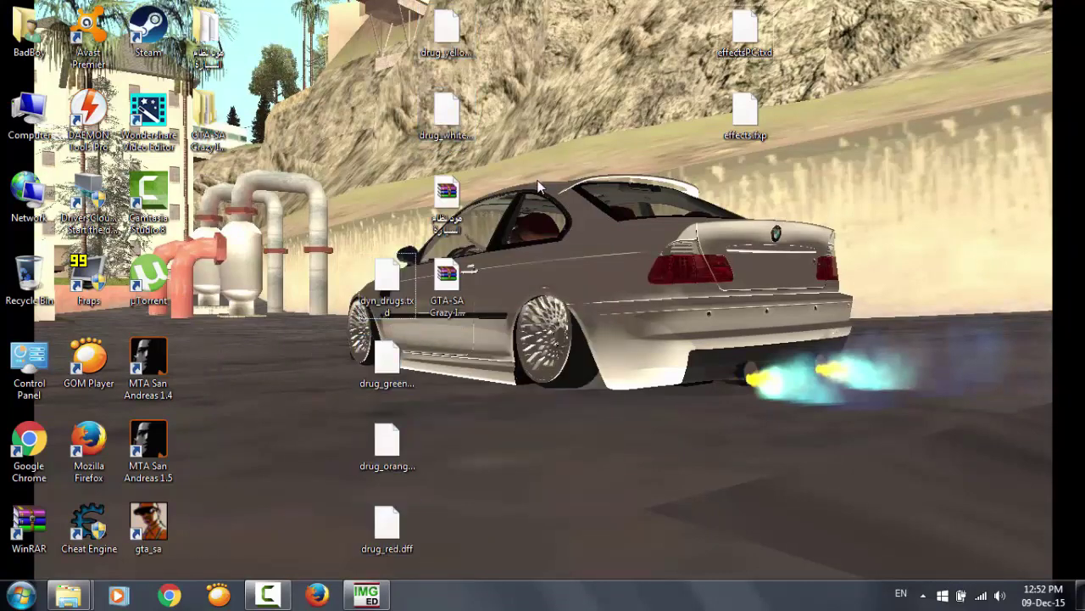
pyautogui.moveTo(500, 315); pyautogui.dragTo(202, 212)
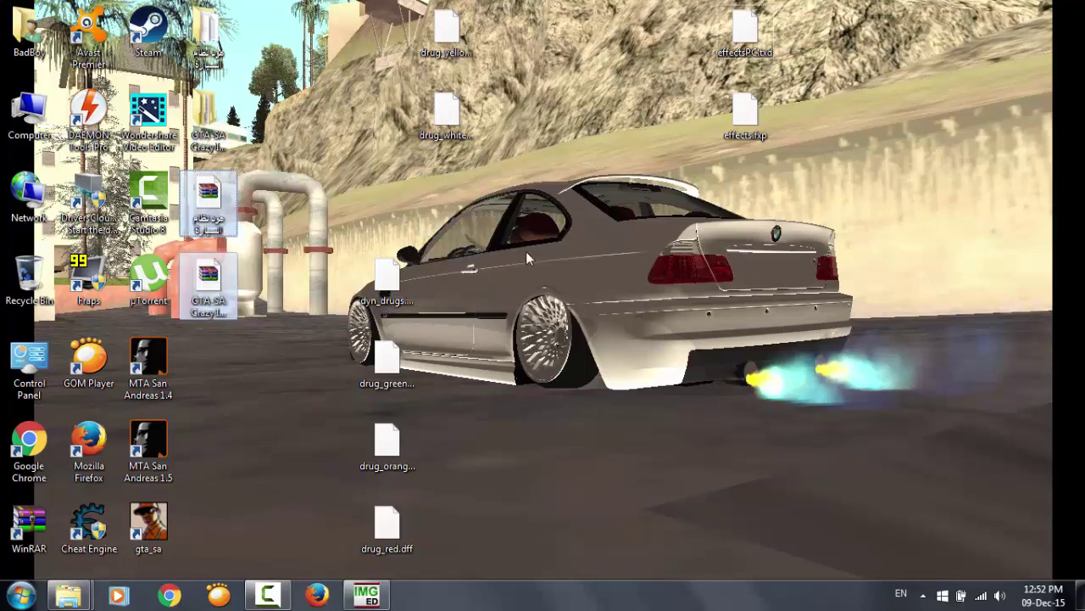
pyautogui.click(374, 596)
pyautogui.moveTo(500, 332); pyautogui.dragTo(681, 233)
# Step: Copy the name dyn_drugs from the desktop file and search for it in the opened gta3.img archive
pyautogui.rightClick(399, 290)
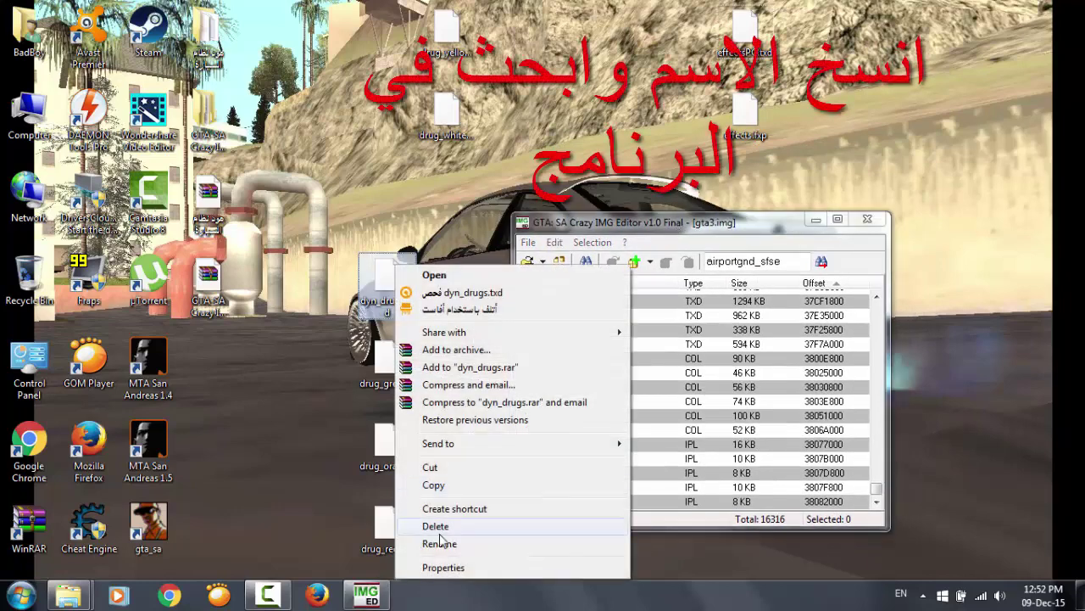
pyautogui.click(509, 550)
pyautogui.rightClick(386, 305)
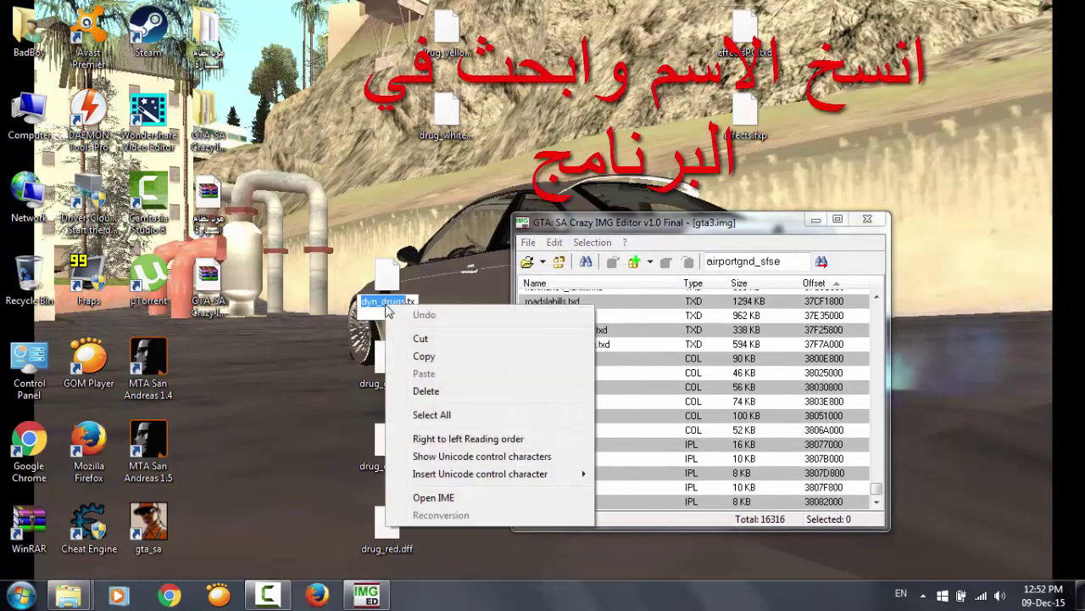
pyautogui.click(425, 356)
pyautogui.click(745, 262)
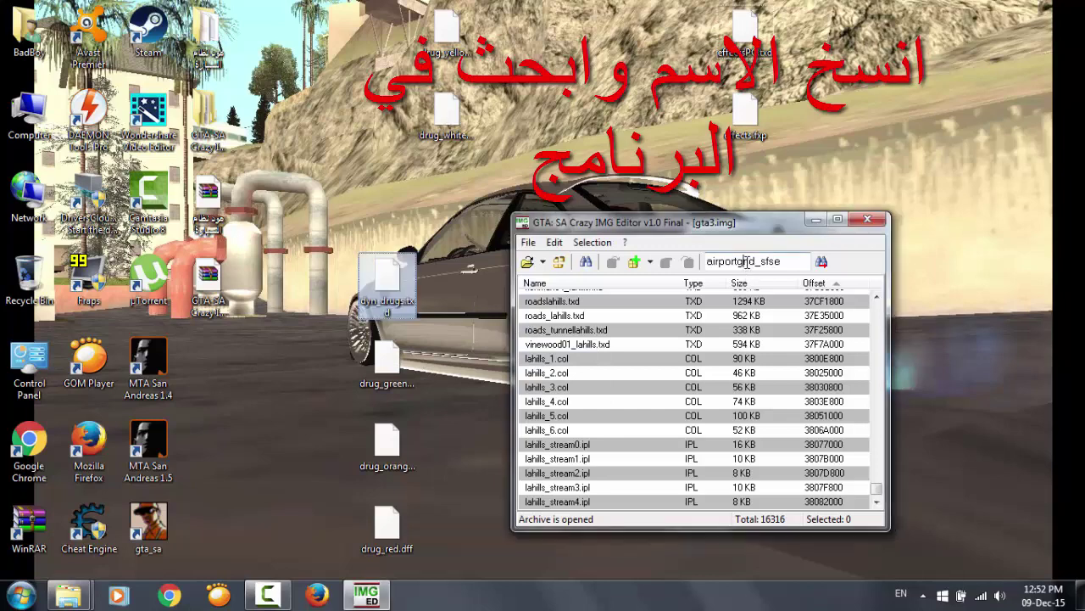
pyautogui.rightClick(746, 263)
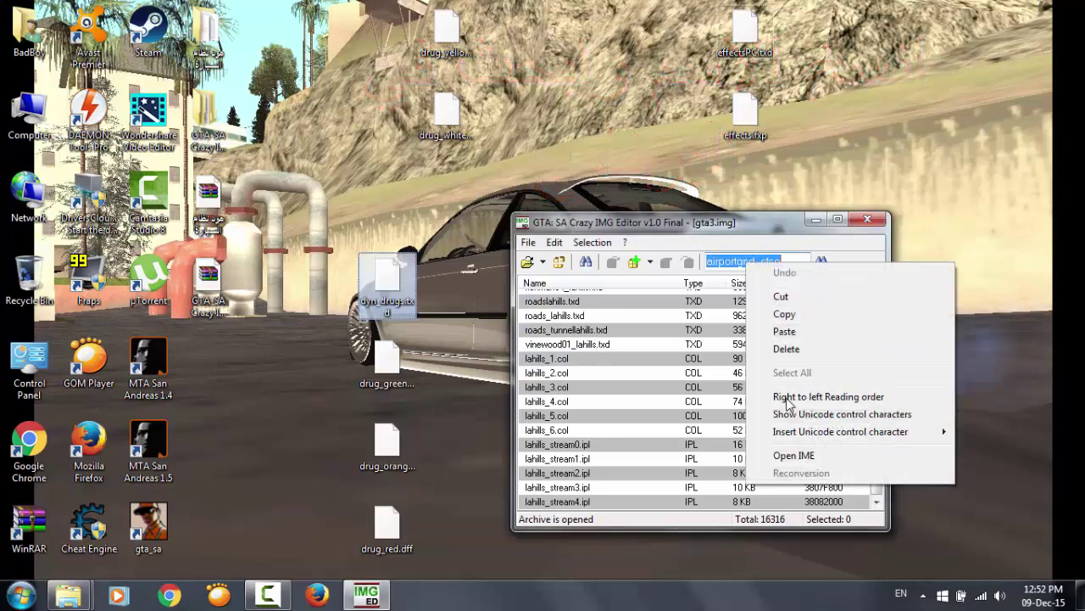
pyautogui.click(786, 330)
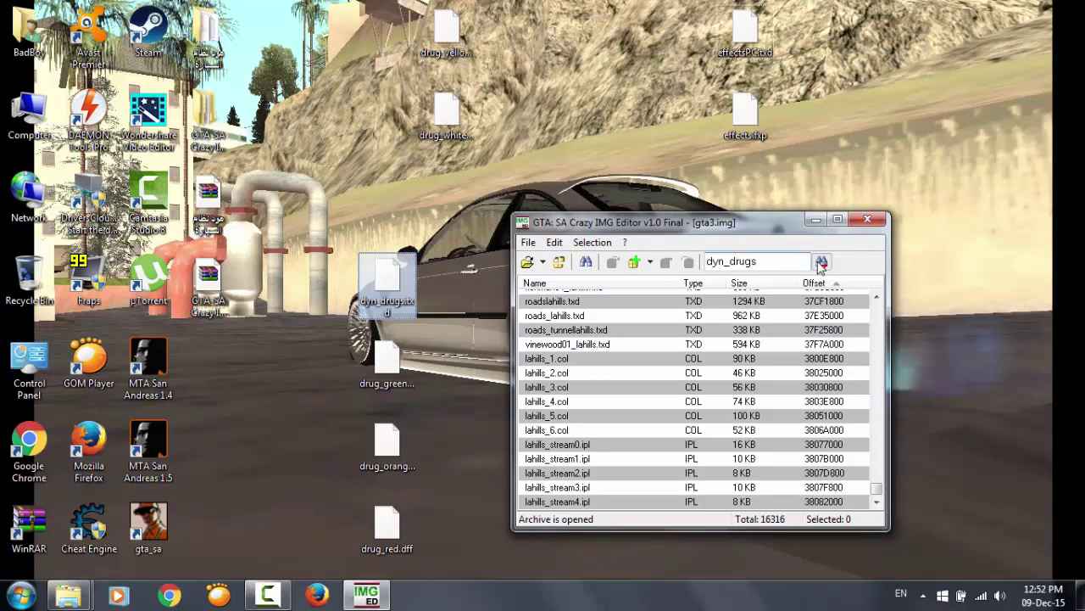
pyautogui.click(821, 263)
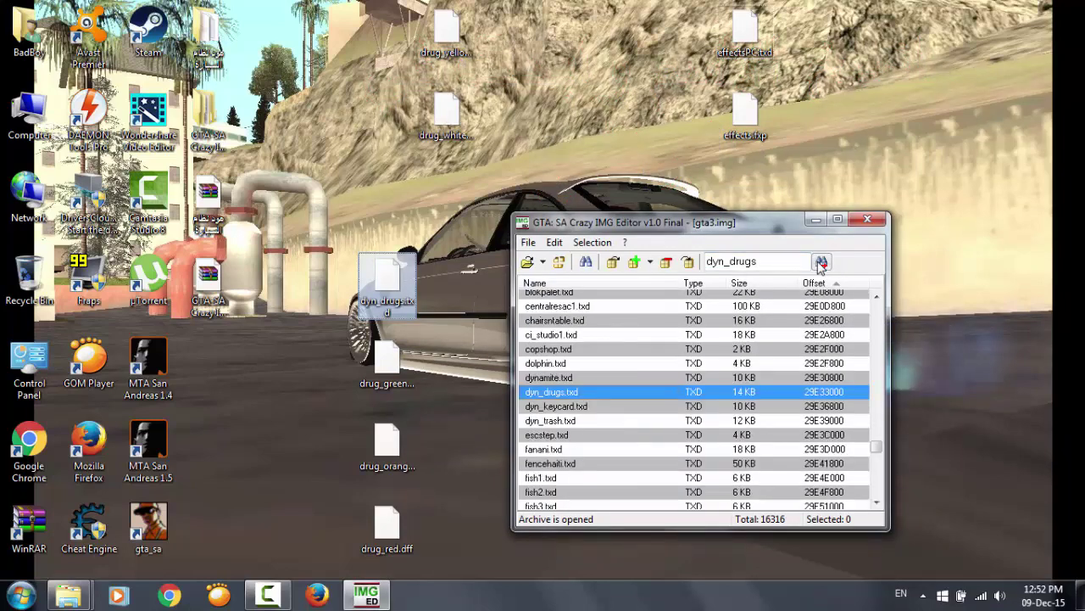
# Step: Delete dyn_drugs.txd from the gta3.img archive
pyautogui.rightClick(632, 397)
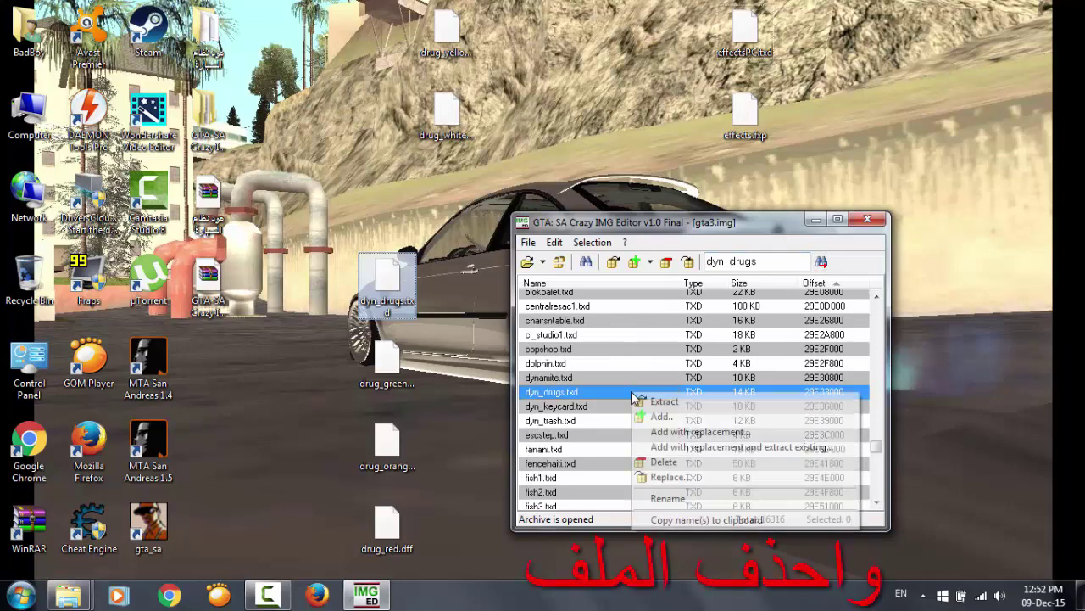
pyautogui.click(664, 462)
pyautogui.click(567, 351)
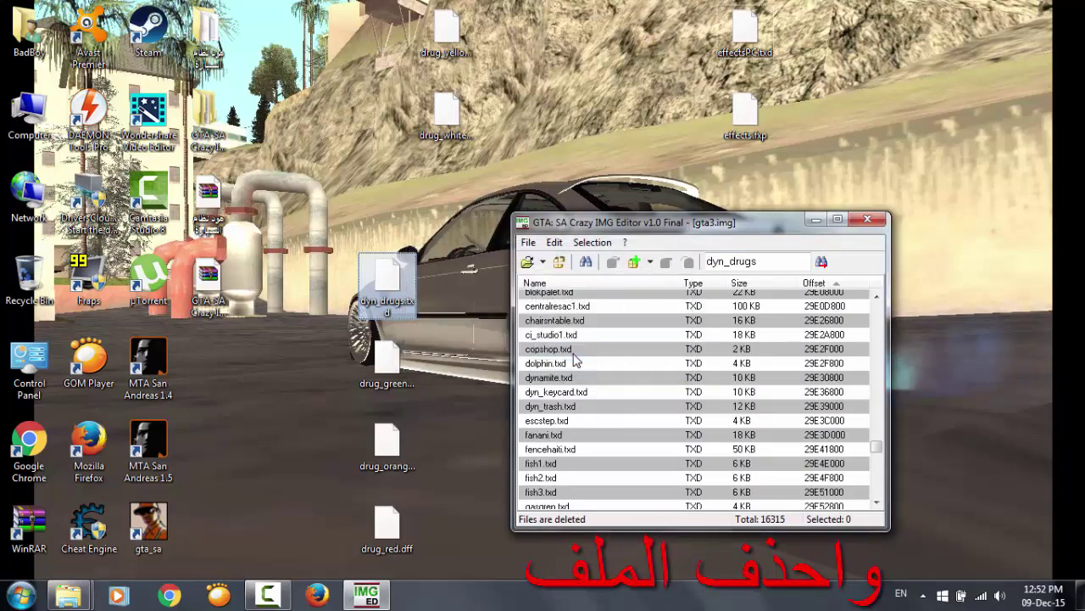
# Step: Find drug_green in the gta3.img archive using the name copied from the desktop file, and delete drug_green.dff
pyautogui.rightClick(398, 351)
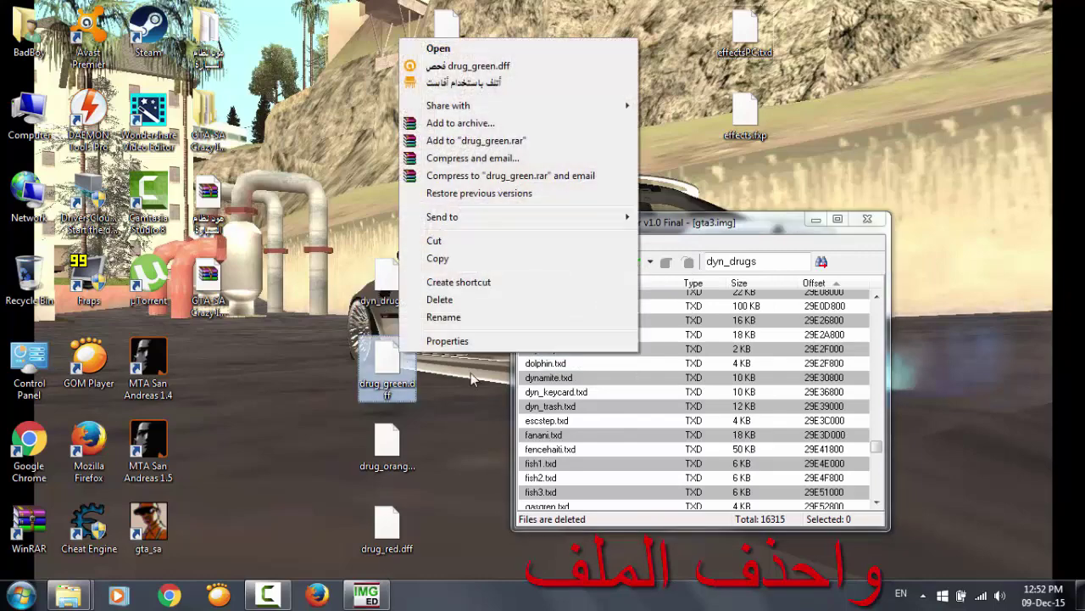
pyautogui.click(467, 317)
pyautogui.rightClick(392, 383)
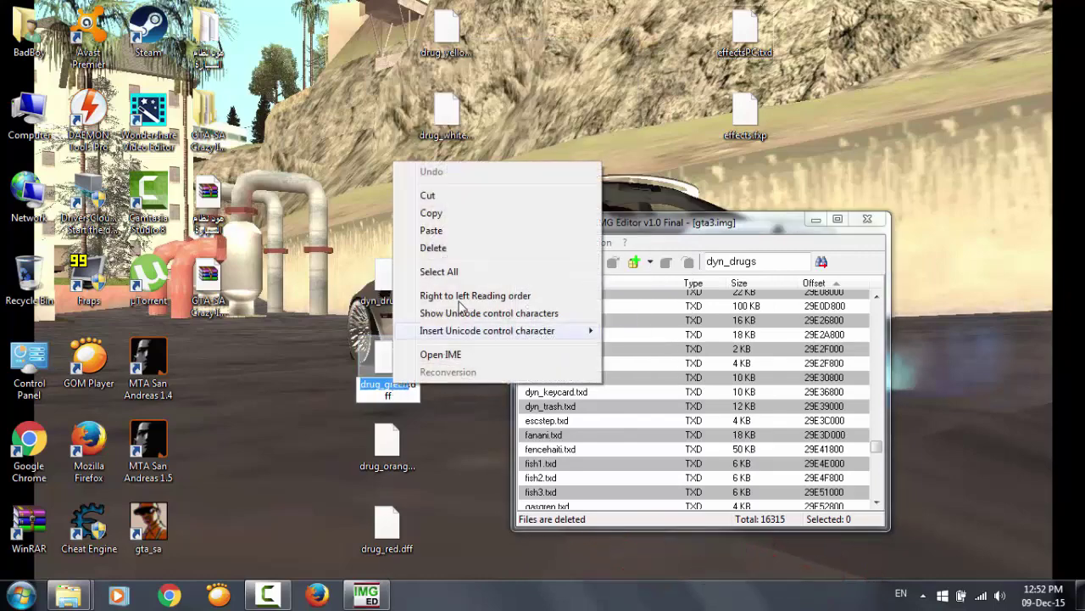
pyautogui.click(430, 231)
pyautogui.click(721, 267)
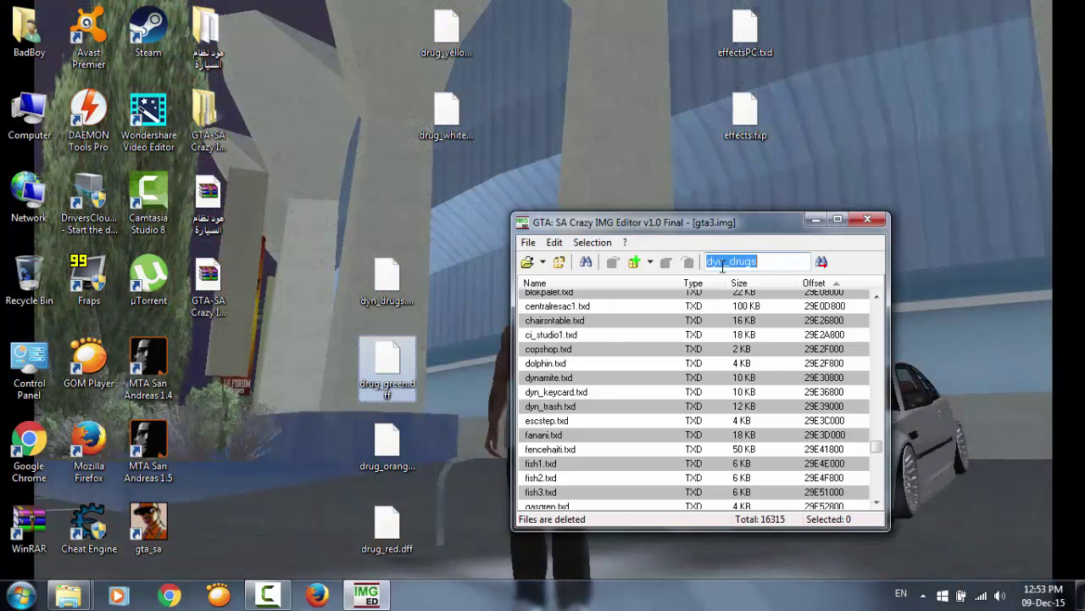
pyautogui.rightClick(722, 265)
pyautogui.click(760, 335)
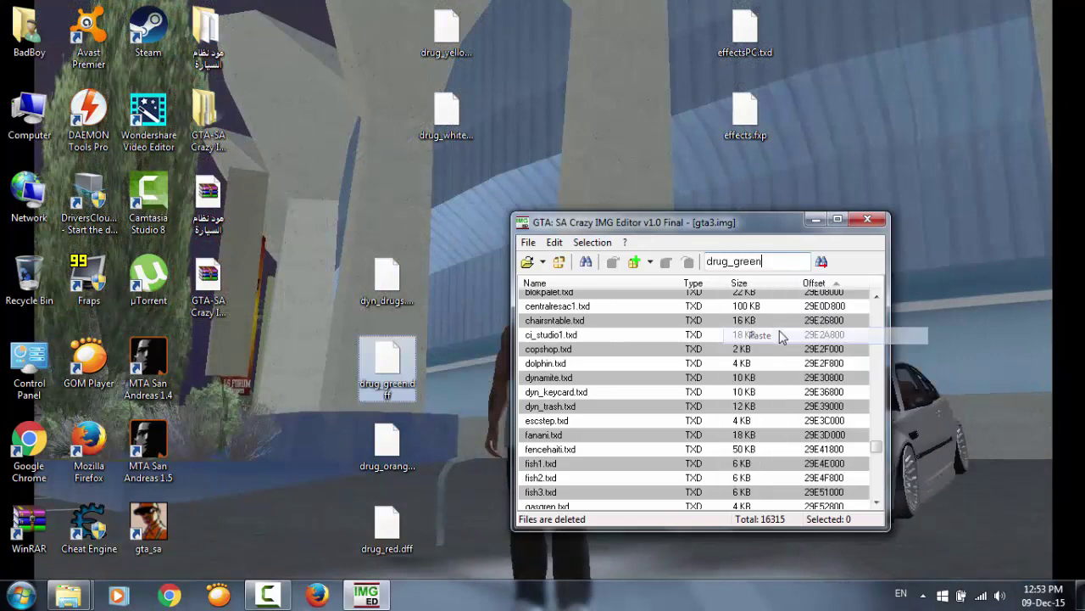
pyautogui.click(822, 262)
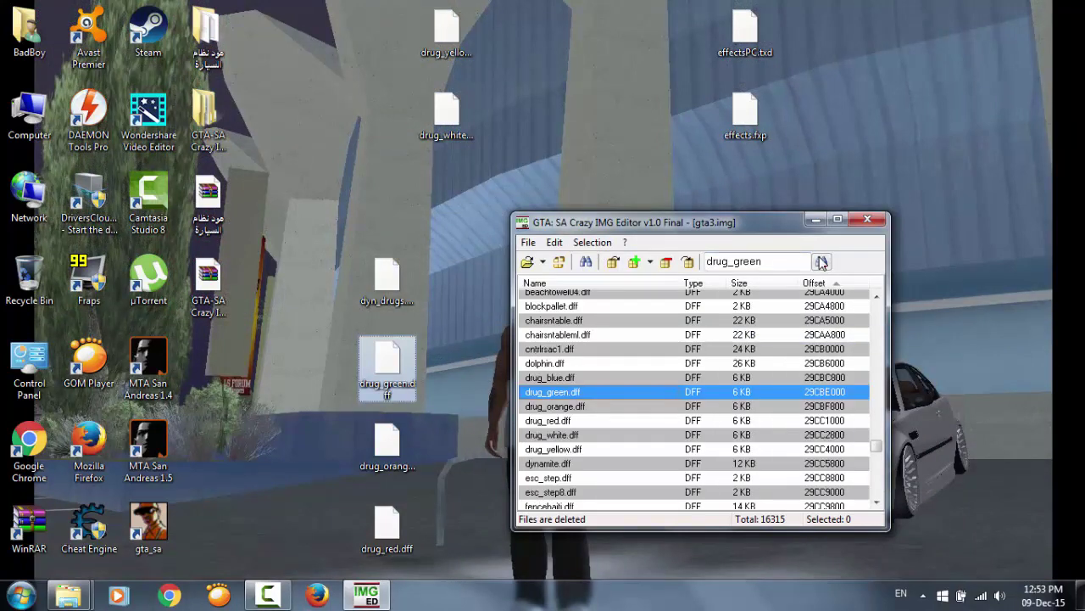
pyautogui.rightClick(570, 395)
pyautogui.click(609, 464)
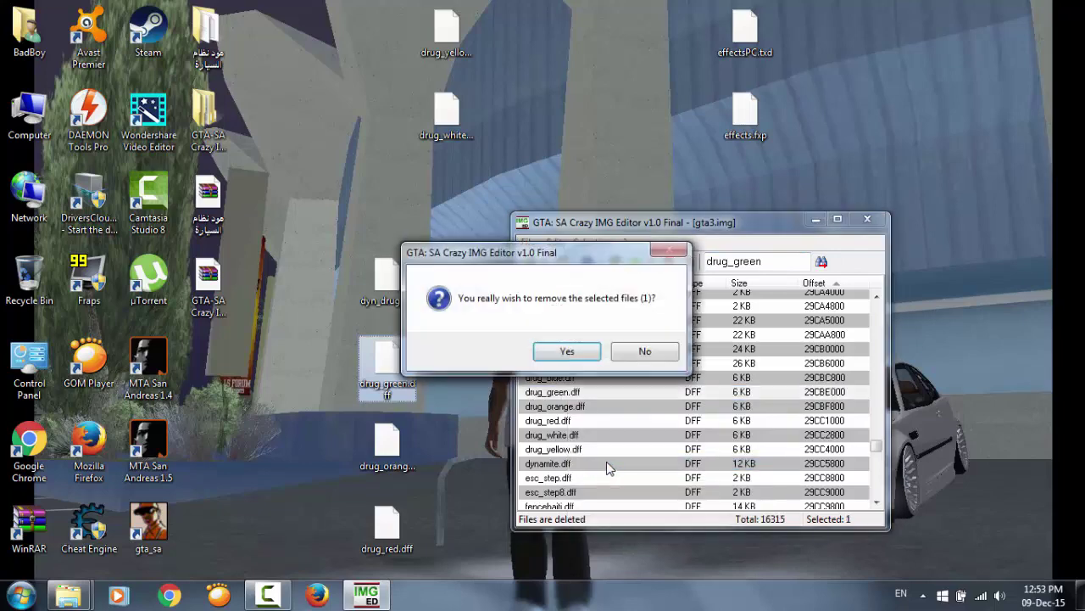
pyautogui.click(566, 350)
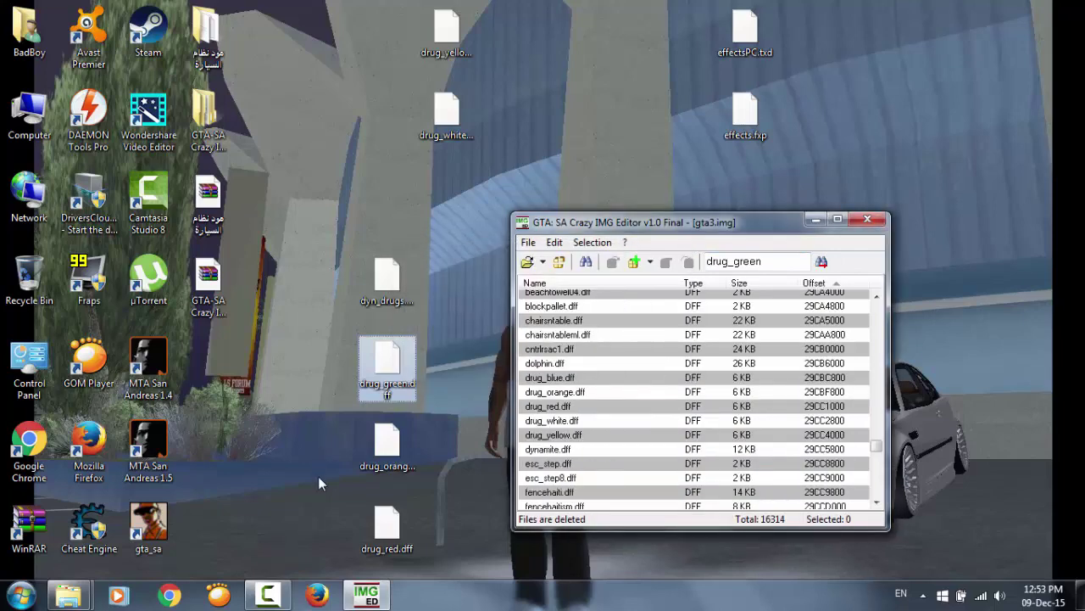
# Step: Find drug_orange in the gta3.img archive using the name copied from the desktop file, and delete drug_orange.dff
pyautogui.rightClick(376, 454)
pyautogui.click(419, 412)
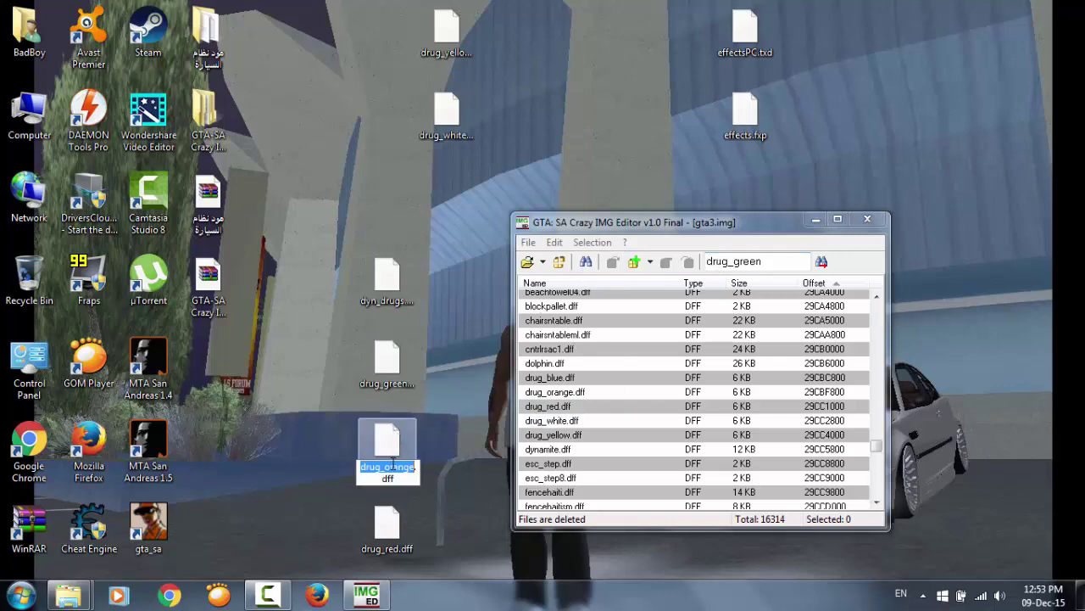
pyautogui.rightClick(391, 463)
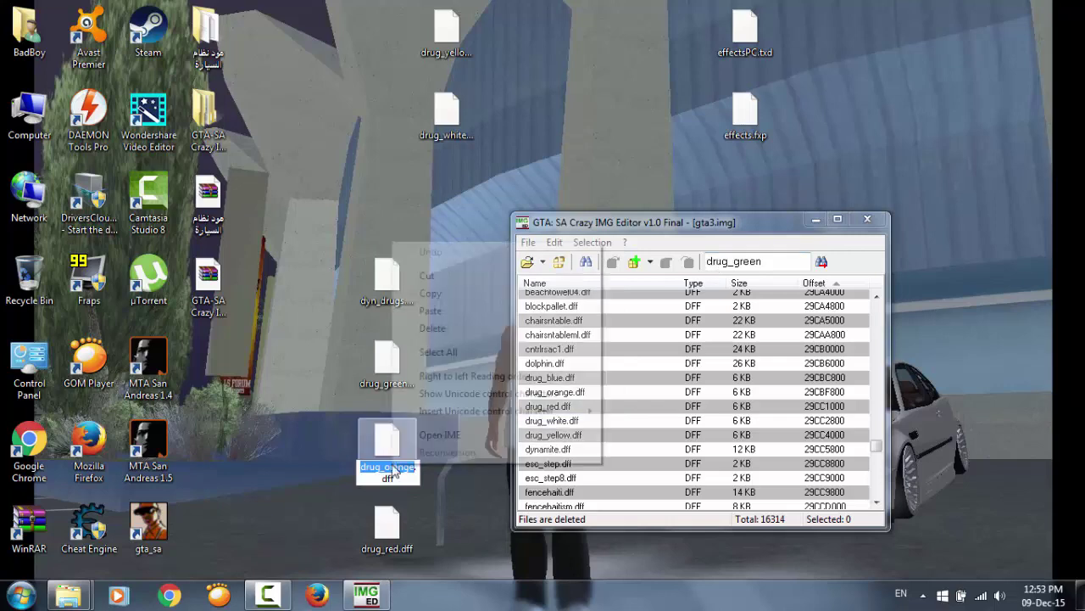
pyautogui.click(465, 305)
pyautogui.doubleClick(731, 261)
pyautogui.rightClick(734, 259)
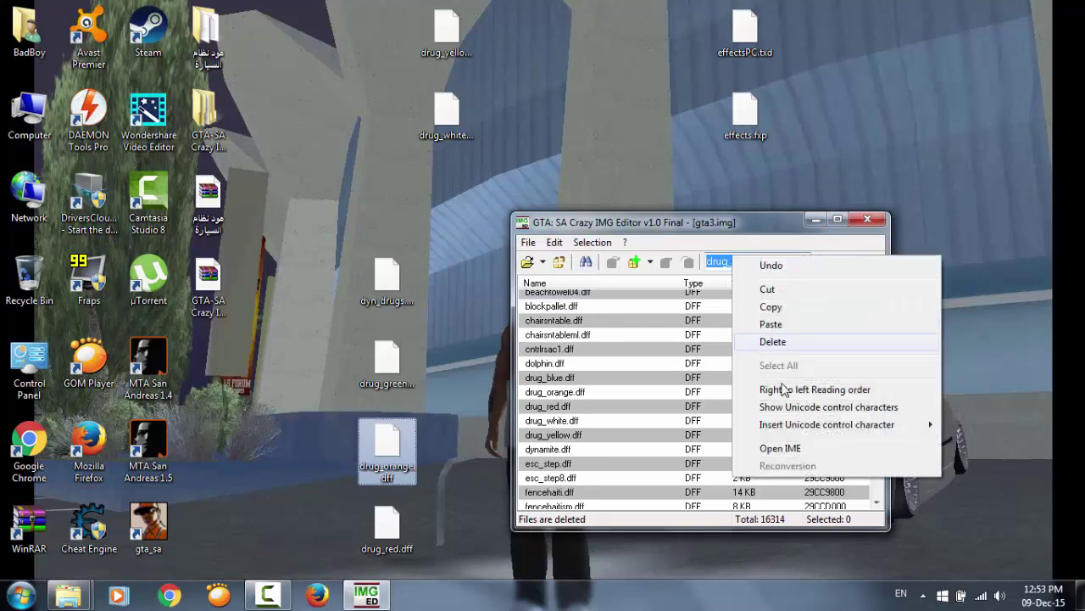
pyautogui.click(772, 327)
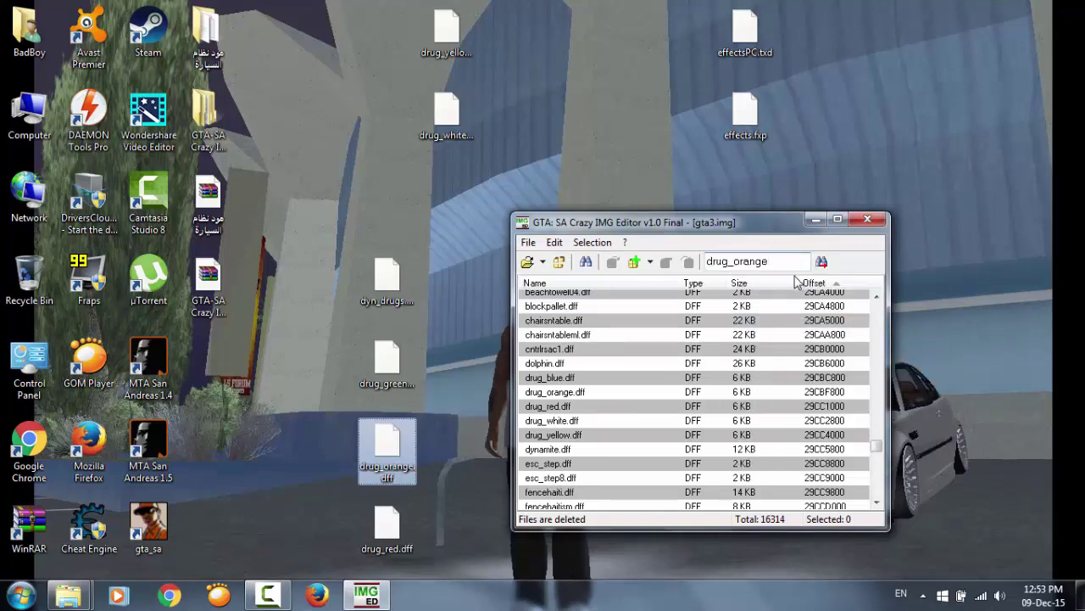
pyautogui.click(822, 263)
pyautogui.rightClick(591, 399)
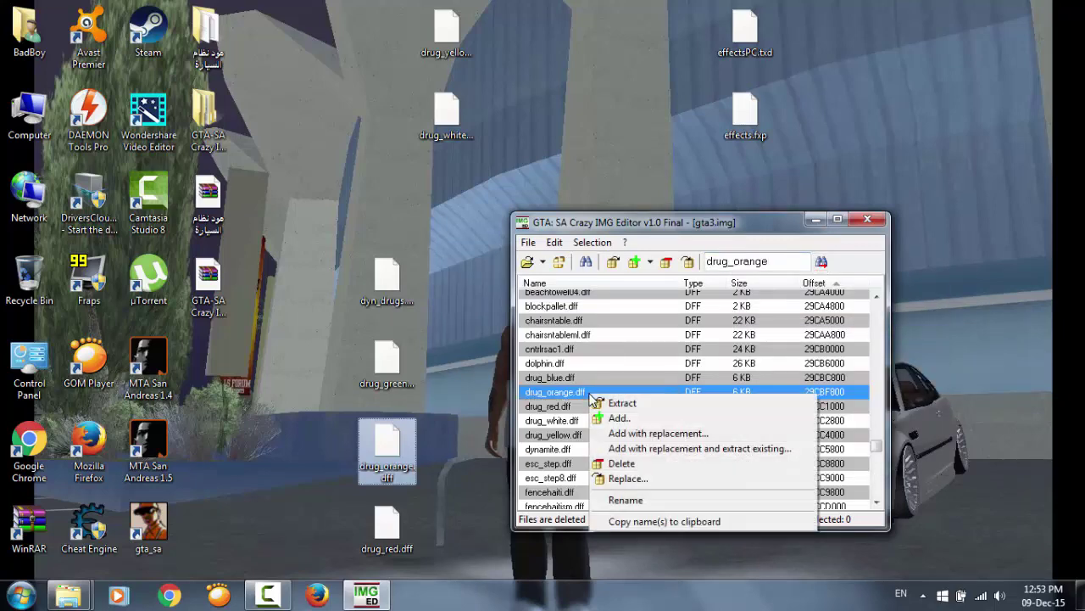
pyautogui.click(638, 466)
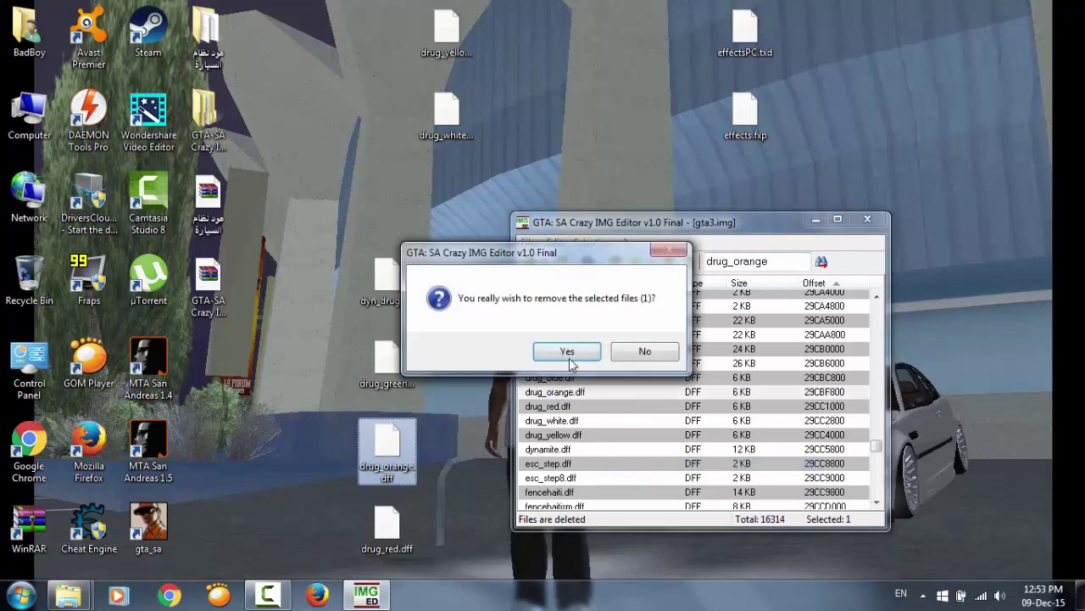
pyautogui.click(567, 353)
# Step: Delete drug_red.dff from the gta3.img archive
pyautogui.click(399, 536)
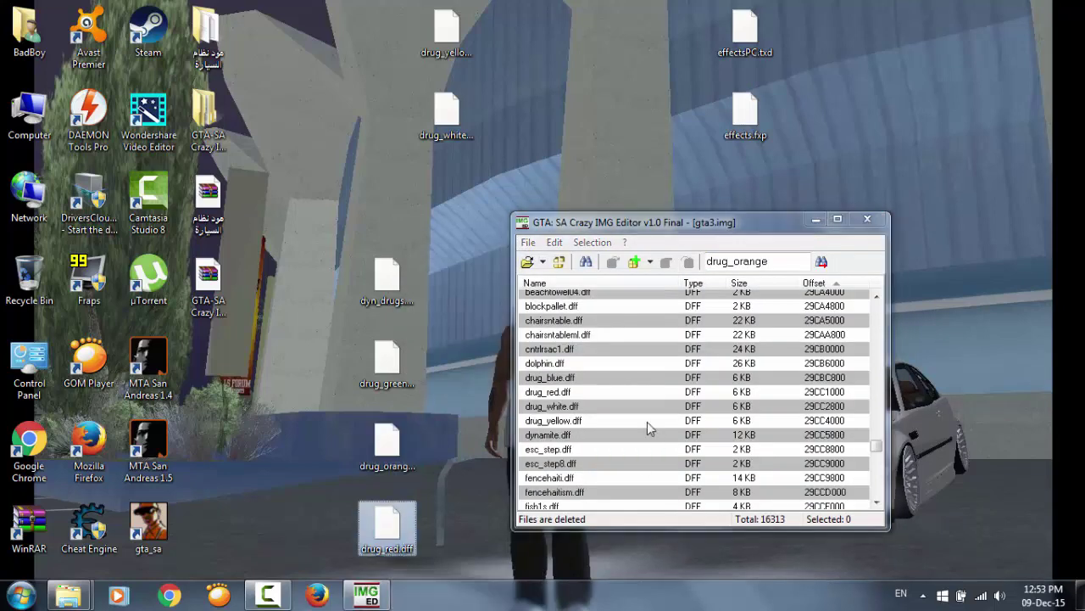
pyautogui.click(581, 394)
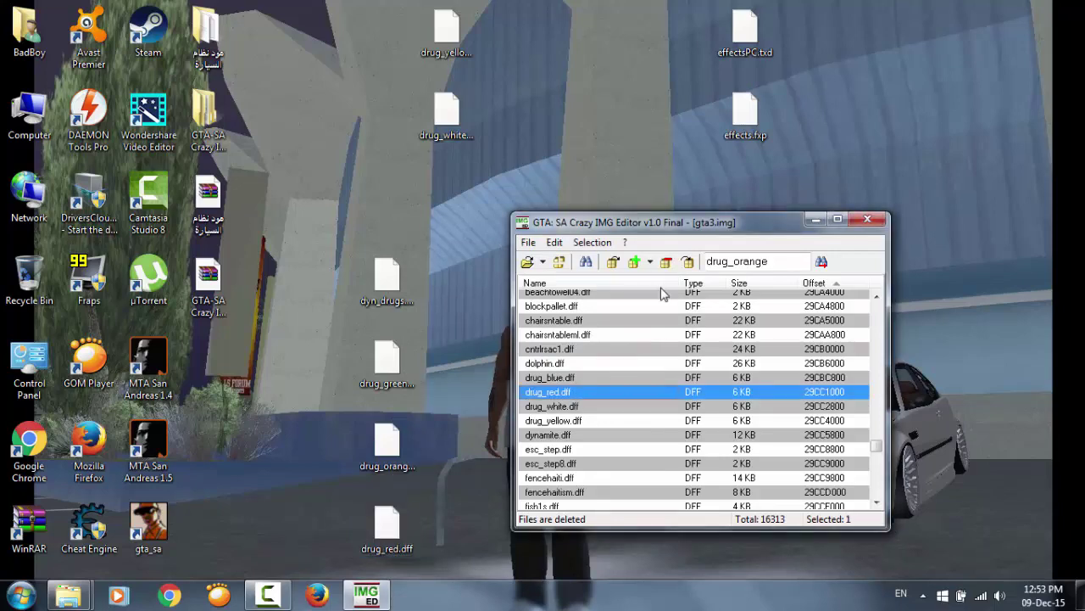
pyautogui.click(668, 263)
pyautogui.click(582, 354)
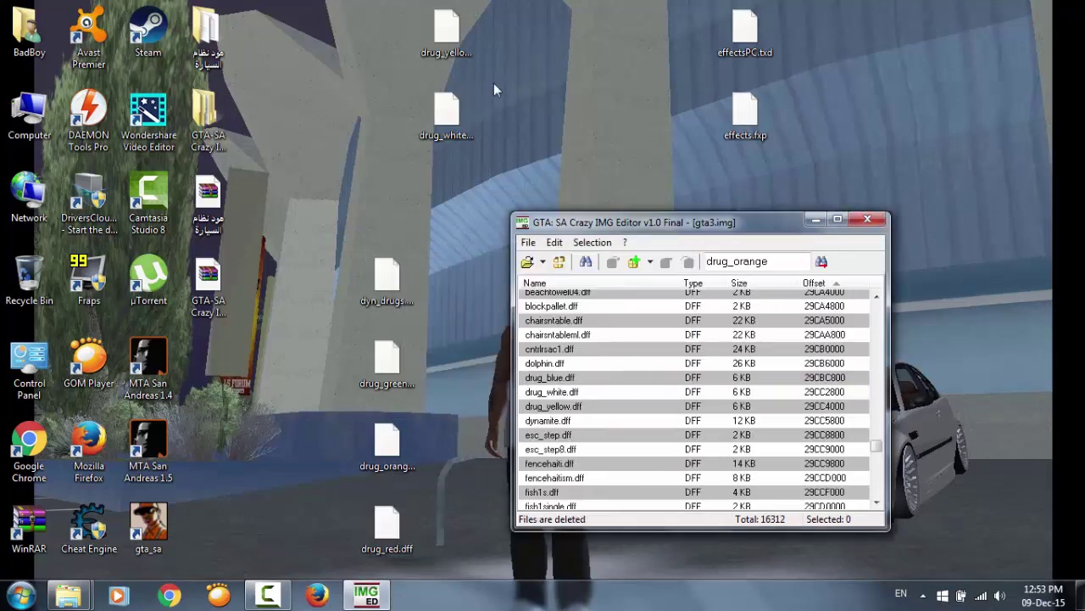
# Step: Delete drug_white.dff and drug_yellow.dff together from the gta3.img archive
pyautogui.click(463, 56)
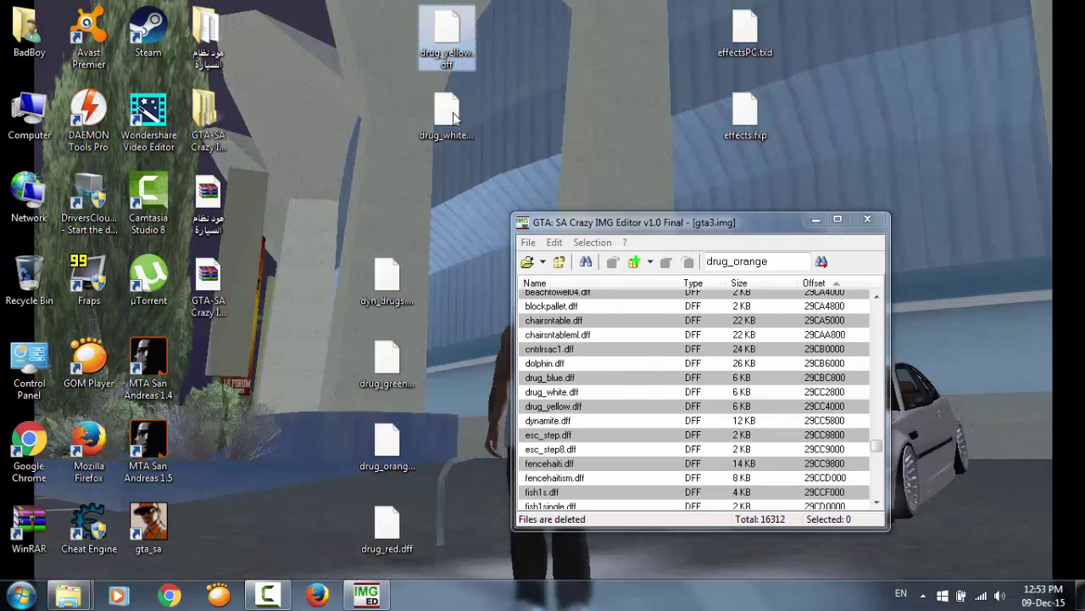
pyautogui.click(450, 118)
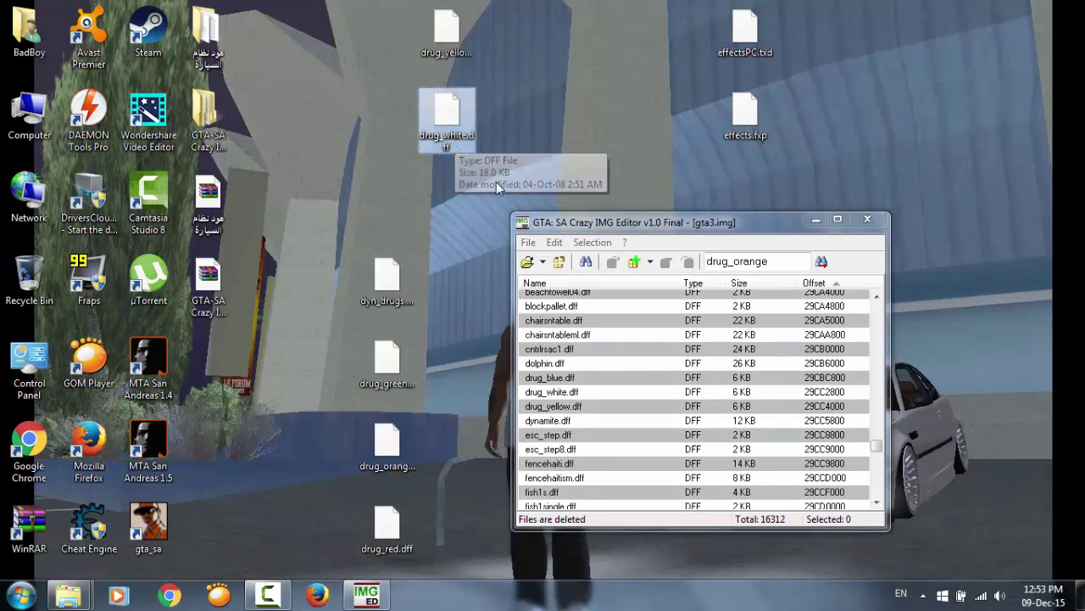
pyautogui.click(560, 392)
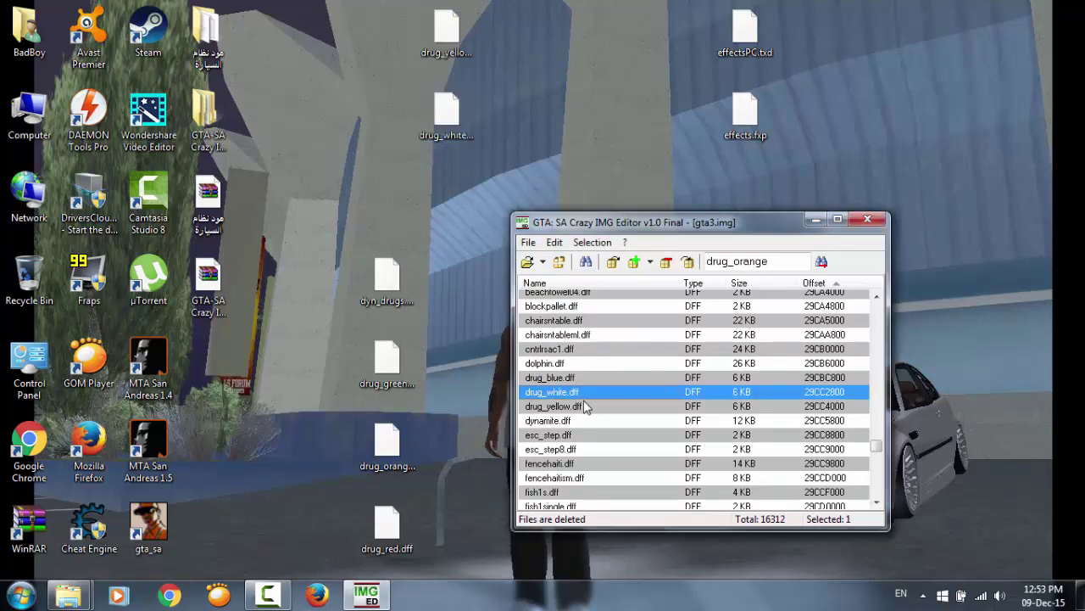
pyautogui.keyDown('shift'); pyautogui.click(584, 411); pyautogui.keyUp('shift')
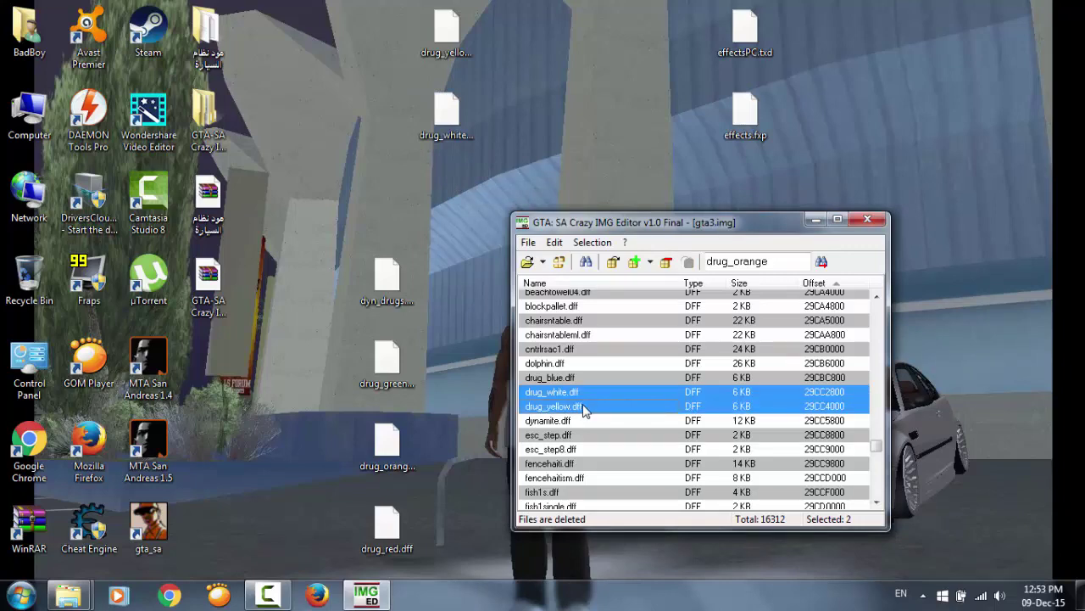
pyautogui.click(667, 262)
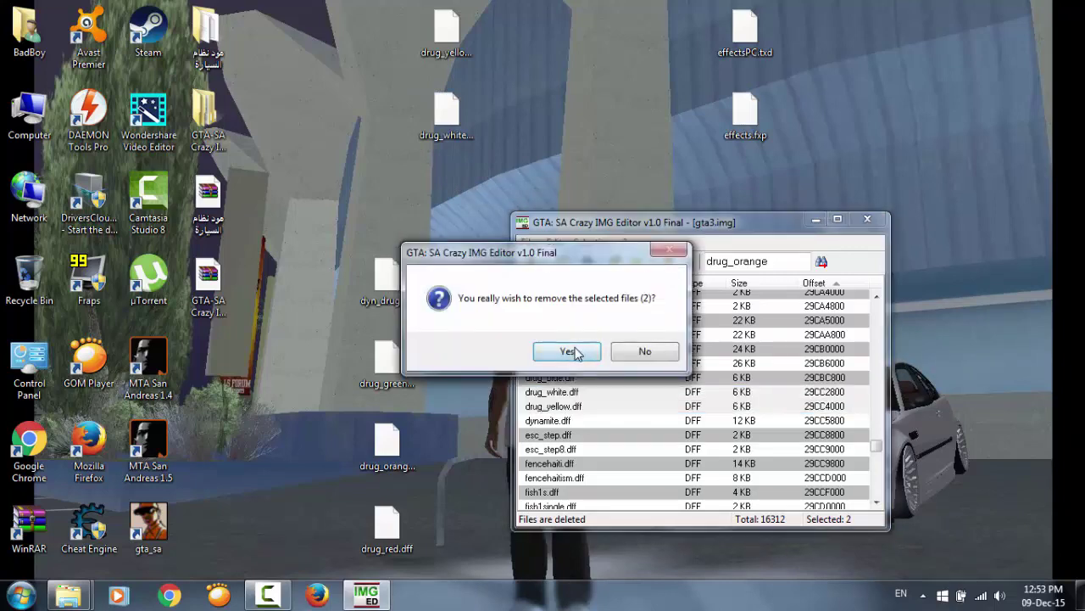
pyautogui.click(567, 351)
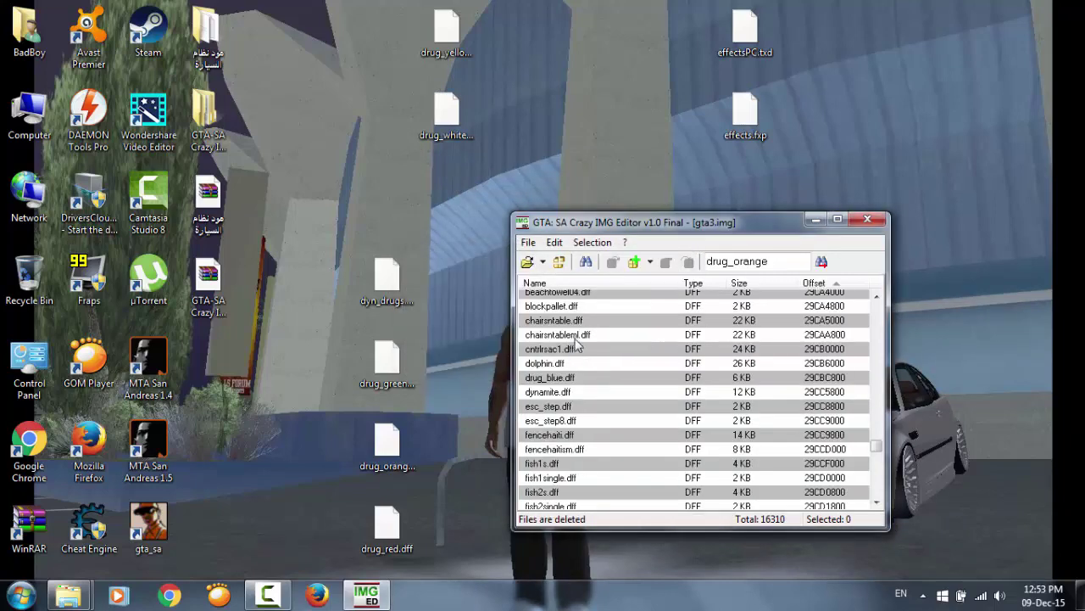
# Step: Add the green, orange, red, white and yellow drug .dff files and dyn_drugs.txd from the desktop to gta3.img, and close the IMG editor
pyautogui.click(635, 262)
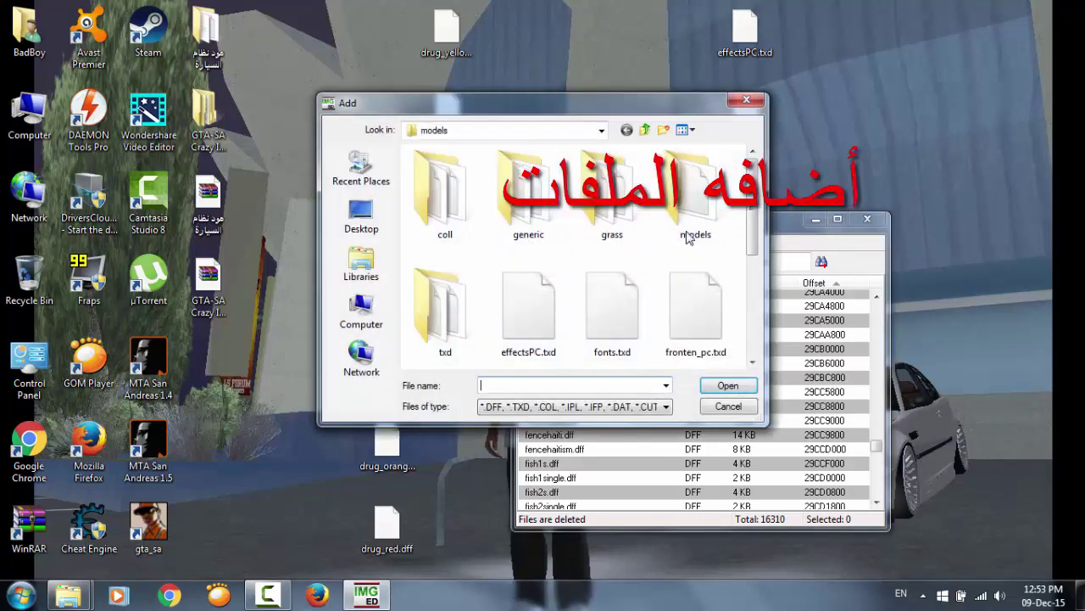
pyautogui.click(360, 217)
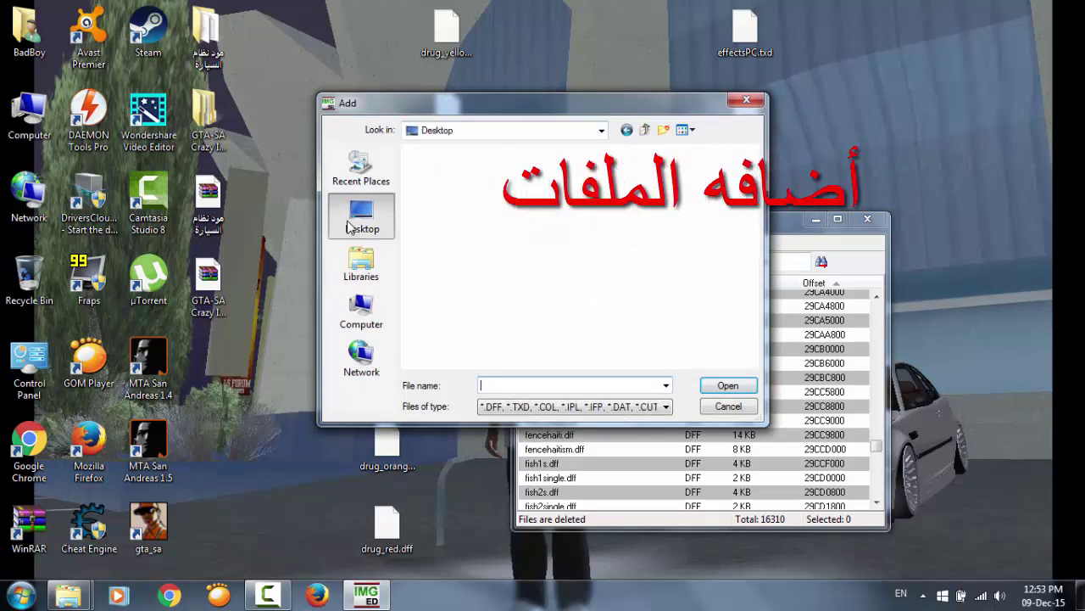
pyautogui.moveTo(752, 218); pyautogui.dragTo(751, 341)
pyautogui.click(489, 308)
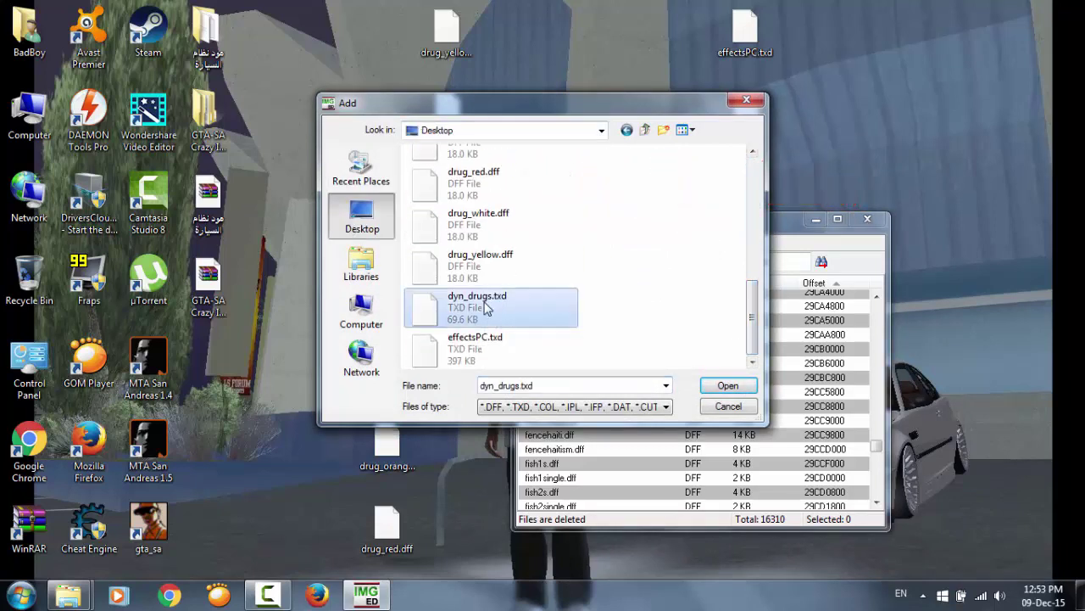
pyautogui.keyDown('shift'); pyautogui.click(475, 265); pyautogui.keyUp('shift')
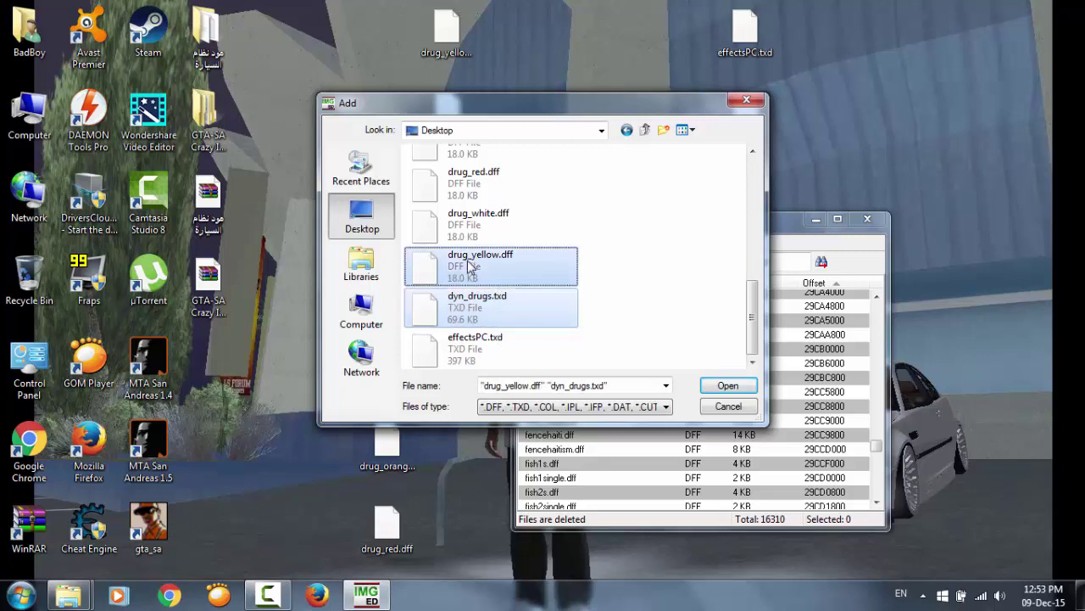
pyautogui.keyDown('shift'); pyautogui.click(471, 223); pyautogui.keyUp('shift')
pyautogui.keyDown('shift'); pyautogui.click(458, 189); pyautogui.keyUp('shift')
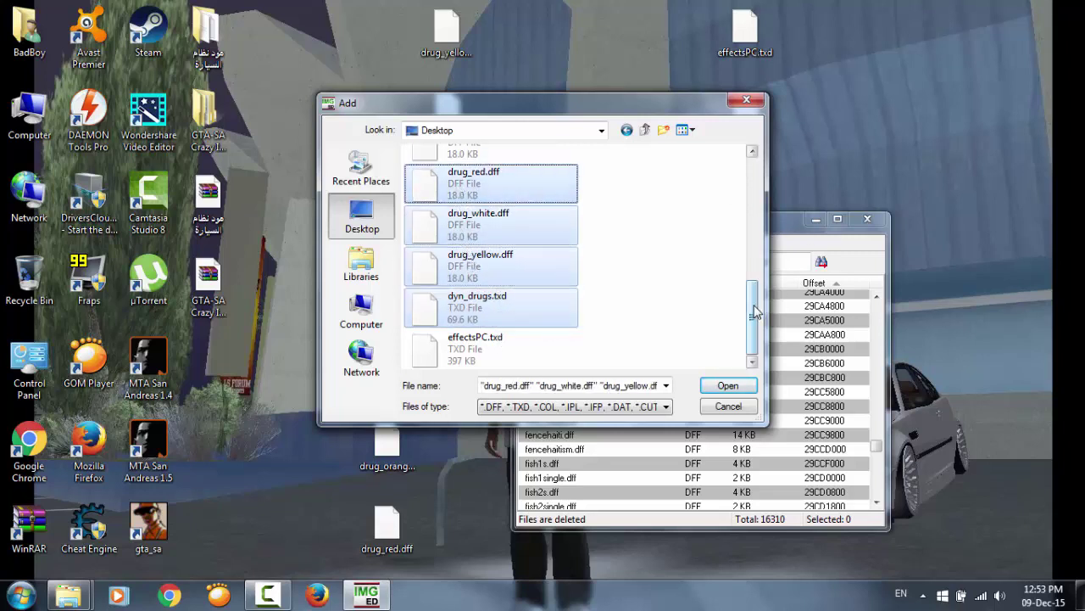
pyautogui.scroll(4, 501, 299)
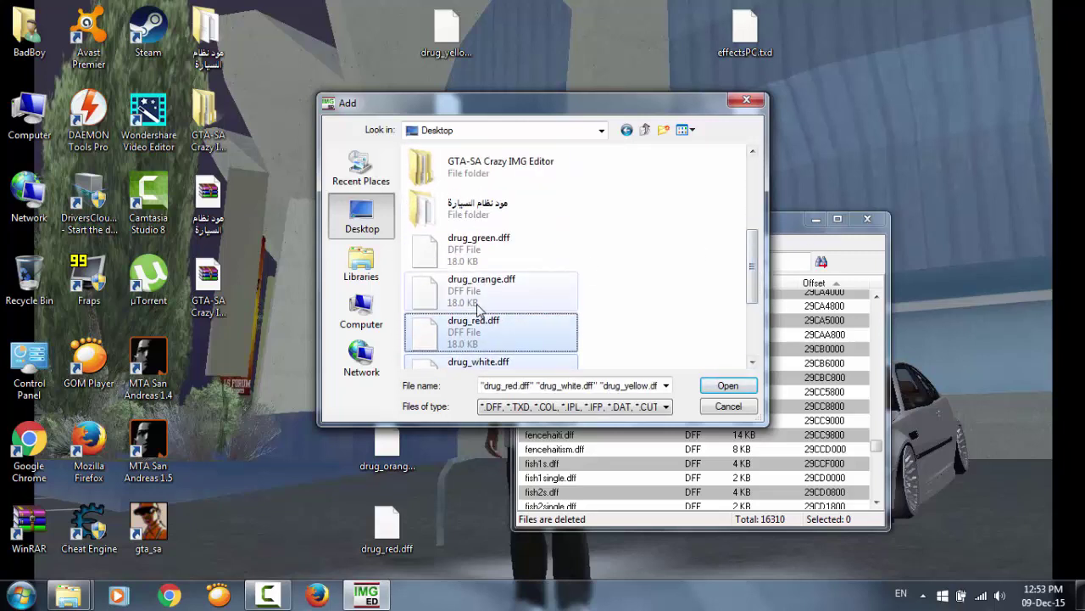
pyautogui.keyDown('shift'); pyautogui.click(474, 248); pyautogui.keyUp('shift')
pyautogui.moveTo(751, 254); pyautogui.dragTo(751, 229)
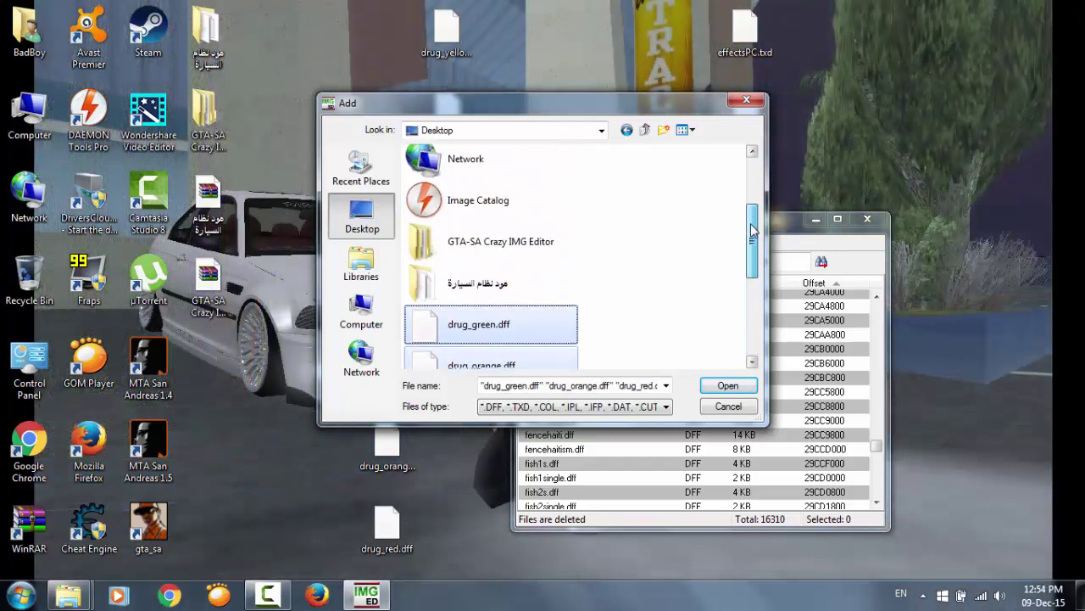
pyautogui.click(735, 387)
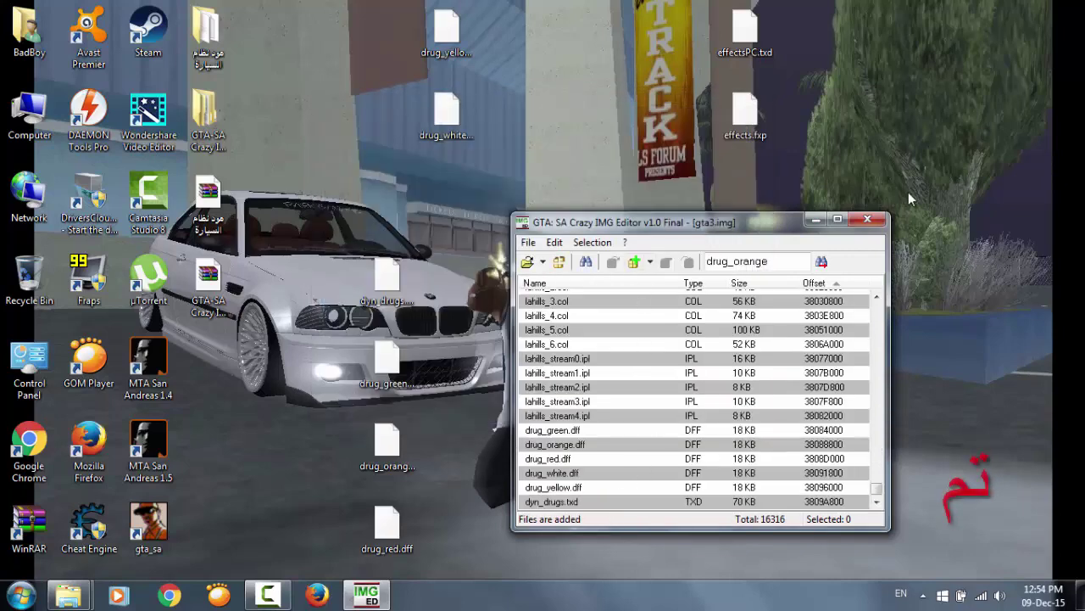
pyautogui.click(870, 219)
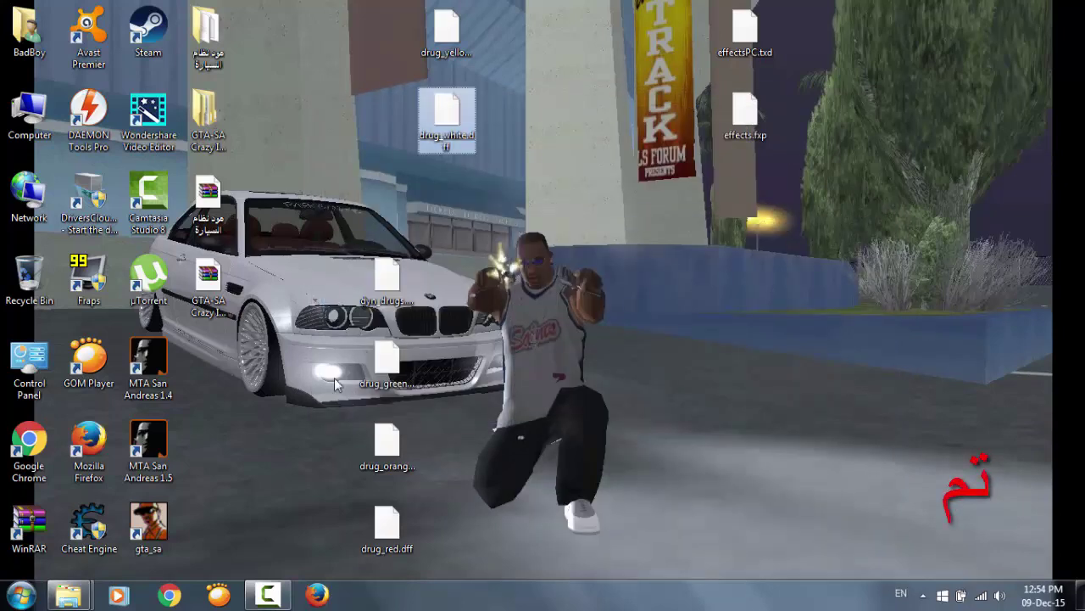
# Step: Return to the mod's main folder and look through the subfolder holding the original gta3.img files
pyautogui.moveTo(70, 594)
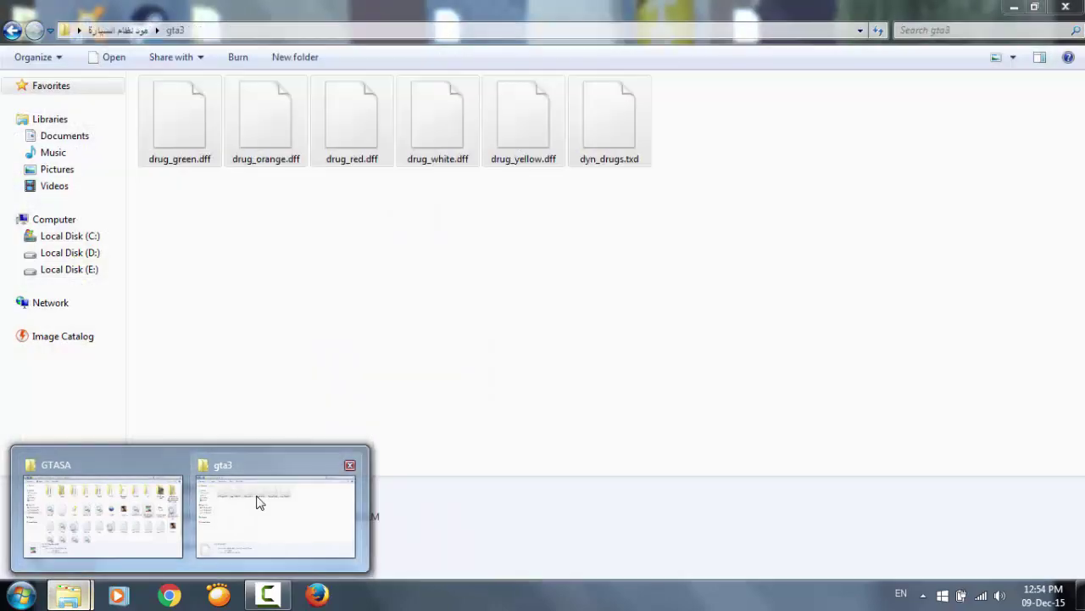
pyautogui.click(256, 499)
pyautogui.click(373, 398)
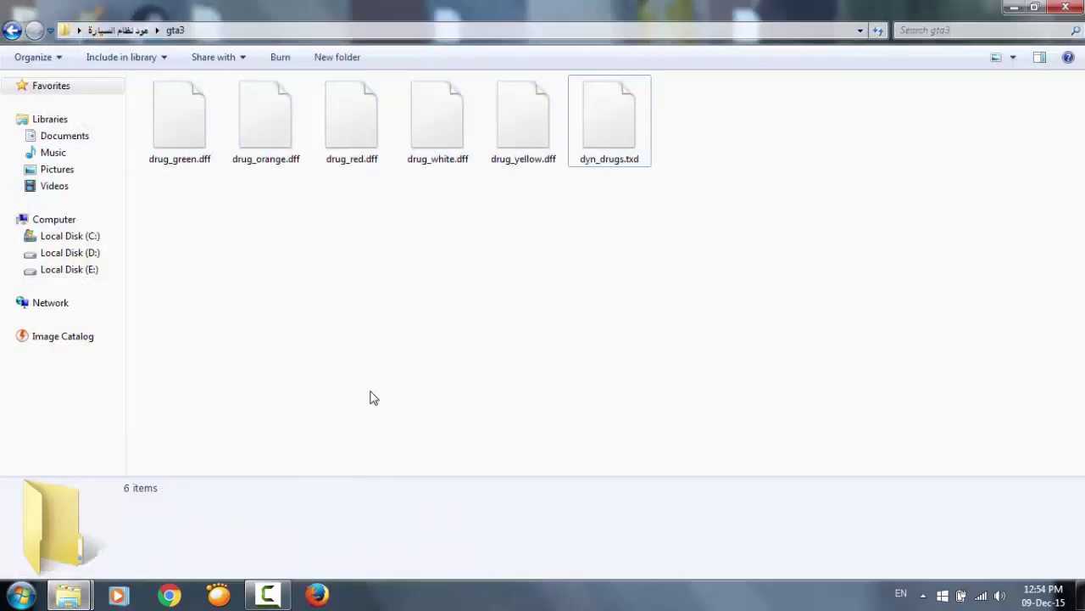
pyautogui.click(12, 30)
pyautogui.doubleClick(450, 141)
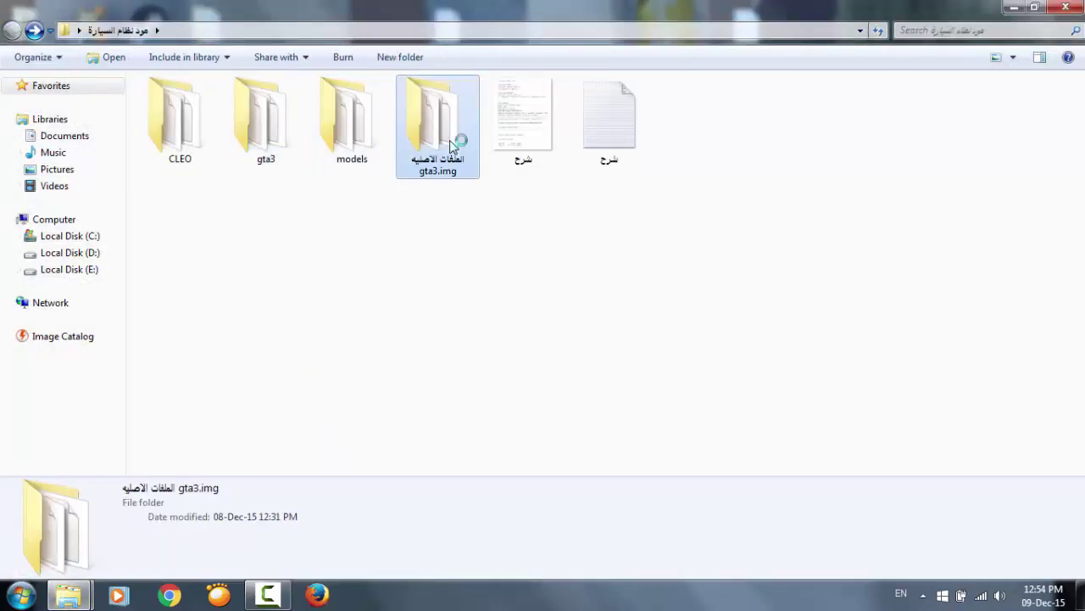
pyautogui.moveTo(450, 189); pyautogui.dragTo(679, 81)
pyautogui.click(620, 249)
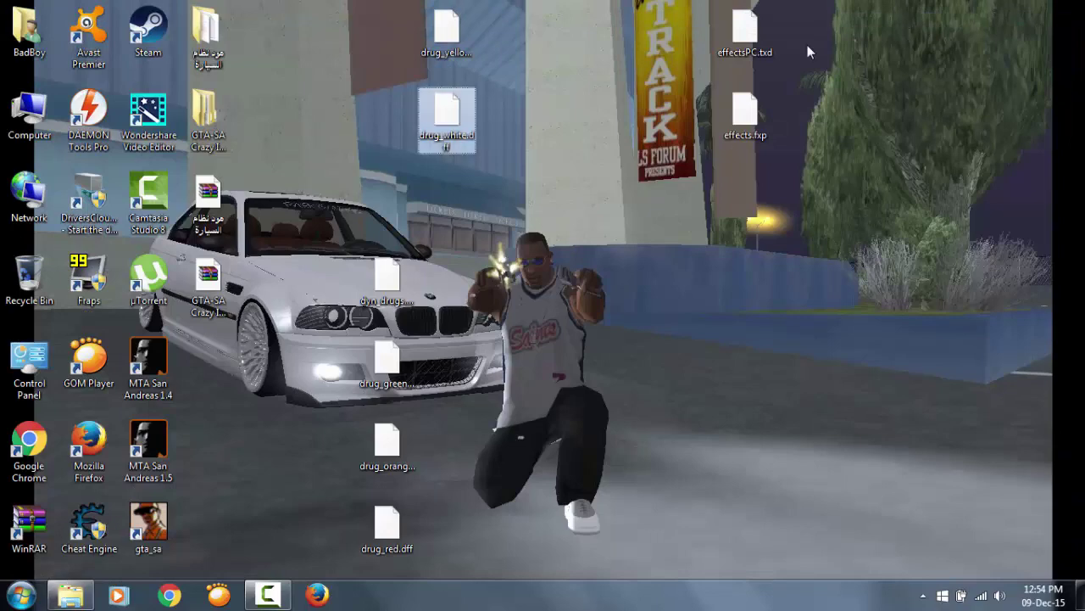
# Step: Permanently delete the copied mod files, the mod and IMG editor folders, and their archives from the desktop
pyautogui.moveTo(835, 2); pyautogui.dragTo(207, 553)
pyautogui.hotkey('shift', 'Delete')
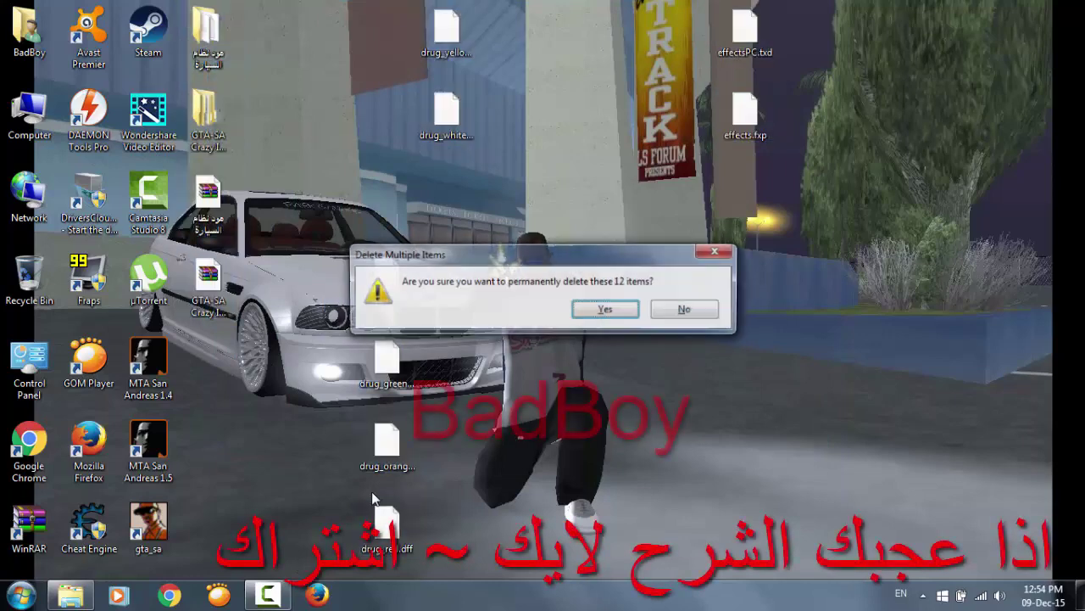
pyautogui.press('Return')
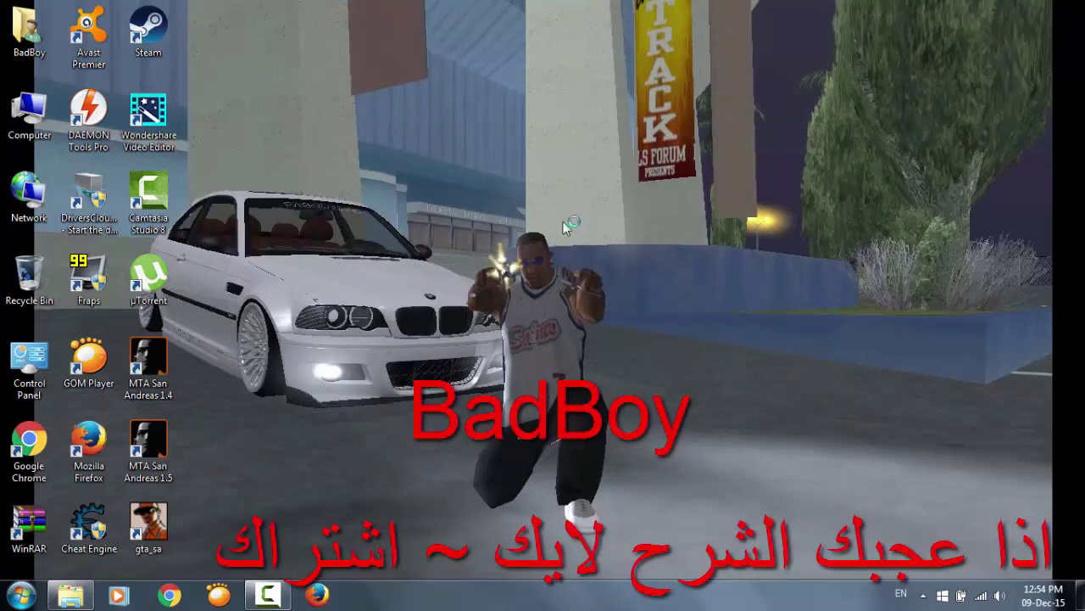